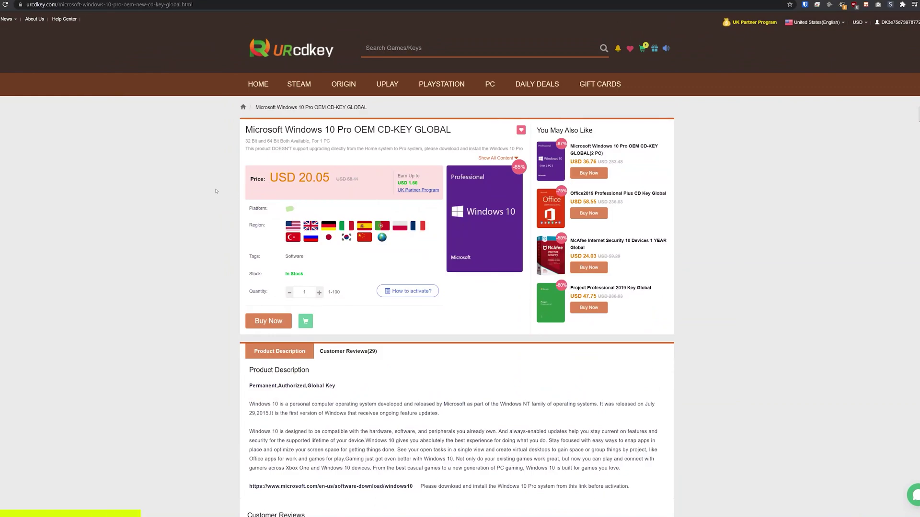
Step: Apply promotion code DB23 to the Windows 10 Pro OEM order and view the purchased product's key
drag(269, 179, 305, 178)
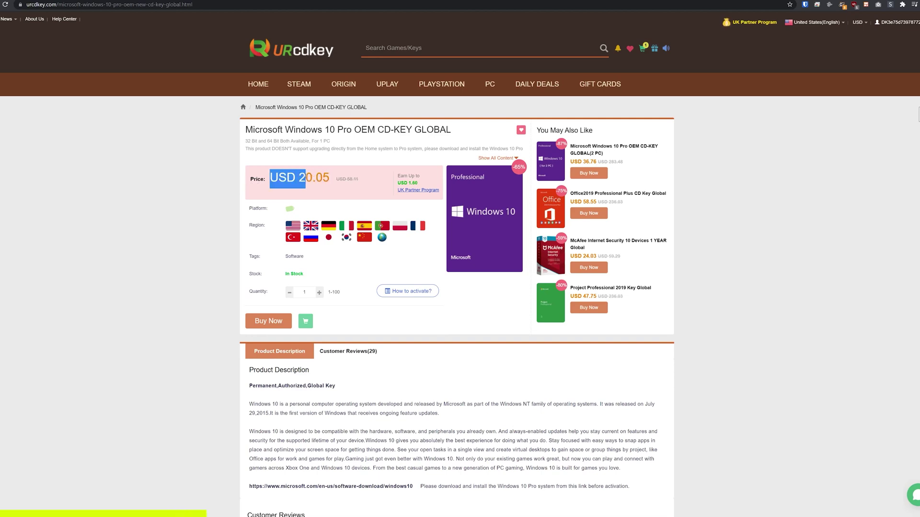
click(189, 236)
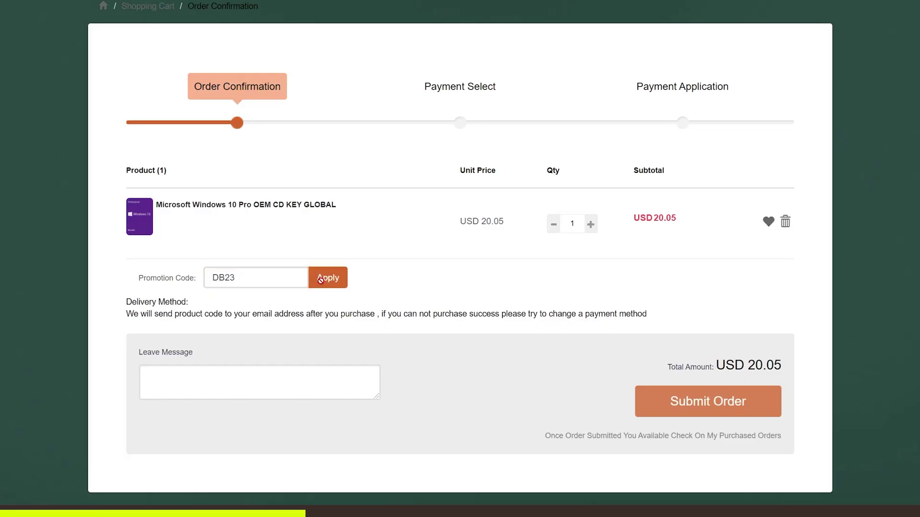
click(320, 281)
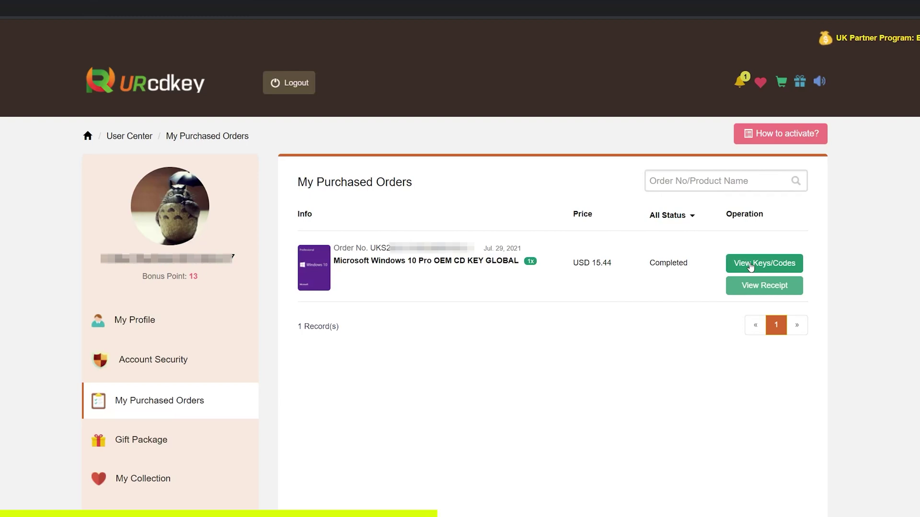
click(750, 266)
click(461, 485)
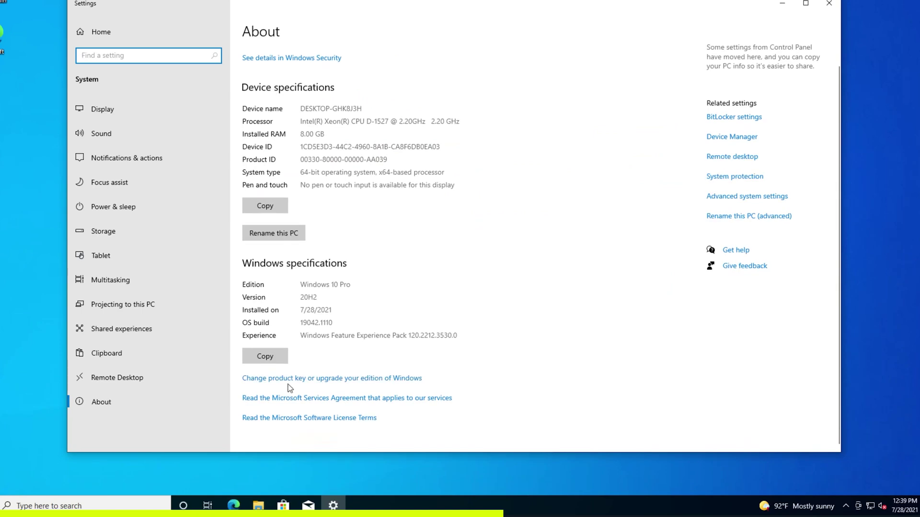
Step: Change the Windows product key from the system's About settings, enter the purchased product key and activate Windows
click(302, 379)
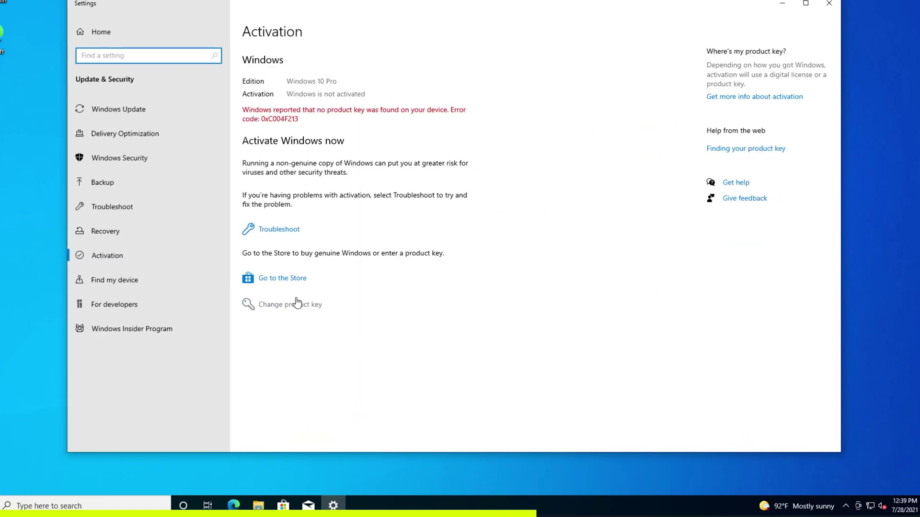
click(271, 305)
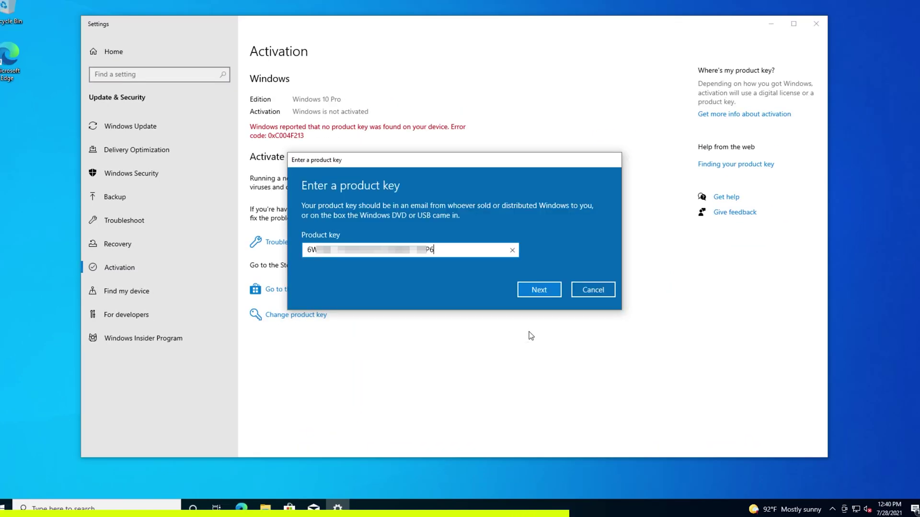
click(531, 291)
click(536, 265)
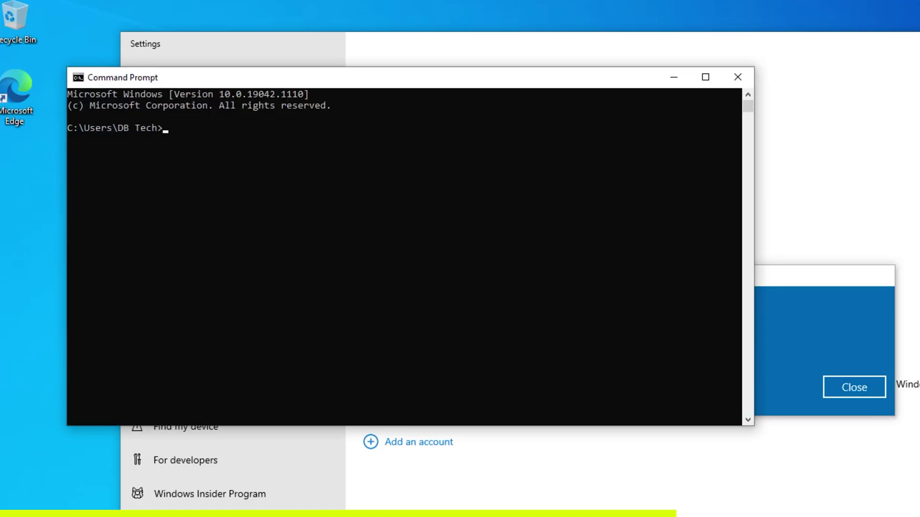
Step: Check the Windows activation status by running slmgr.vbs /xpr in Command Prompt
text(slmgr.vbs /xpr)
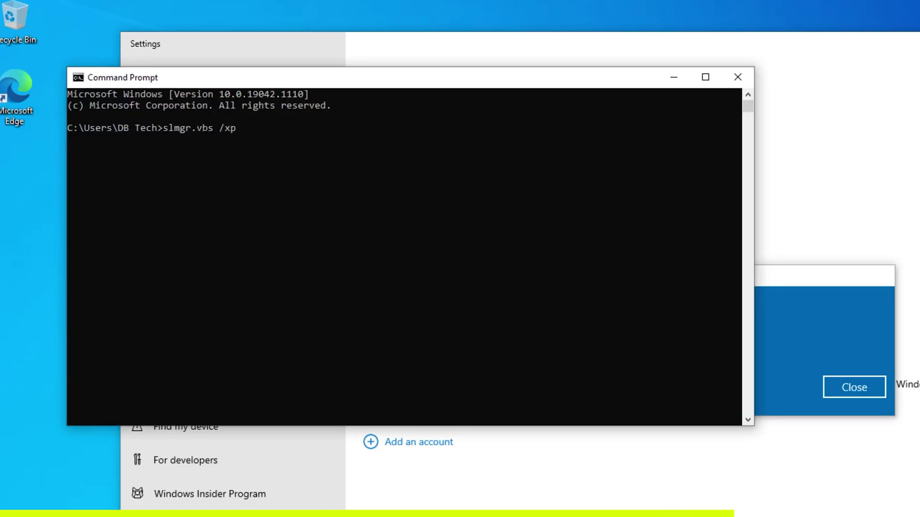
key(Return)
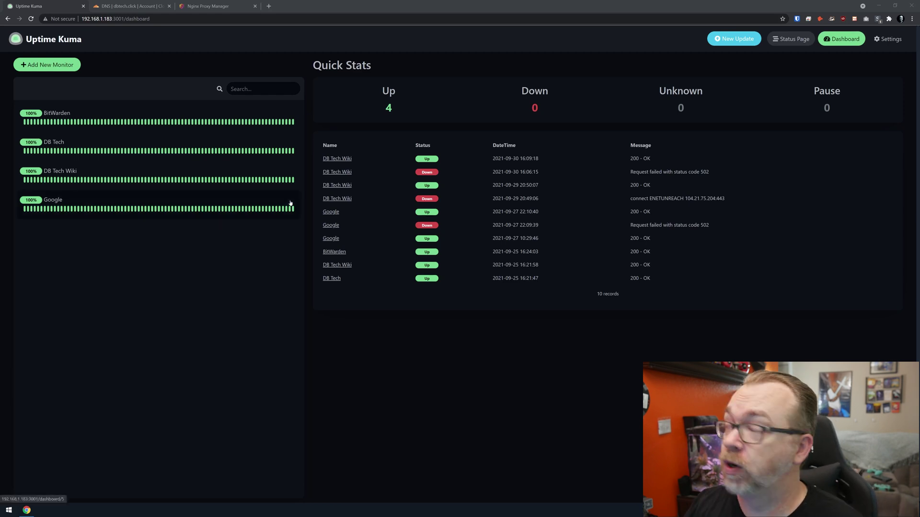
Step: Review the Cloudflare DNS records for dbtech.click, and the proxy hosts and SSL certificates in Nginx Proxy Manager
click(152, 4)
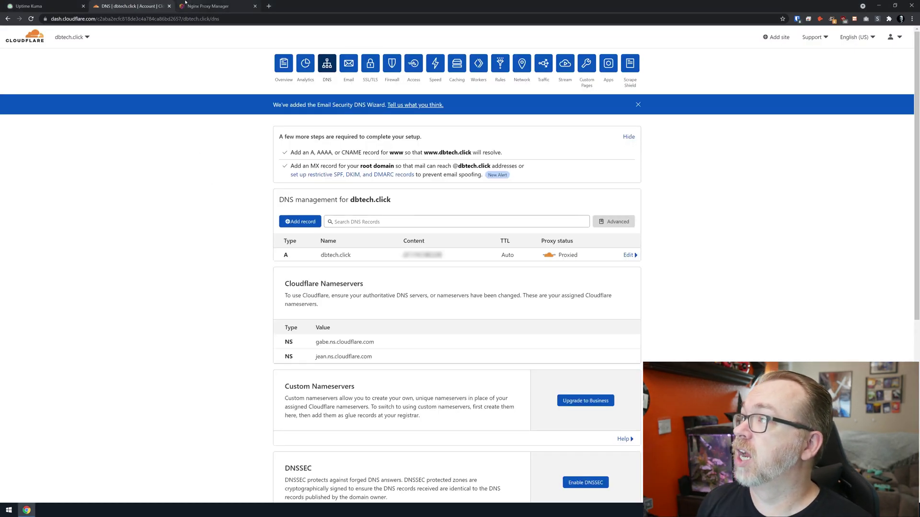
click(185, 3)
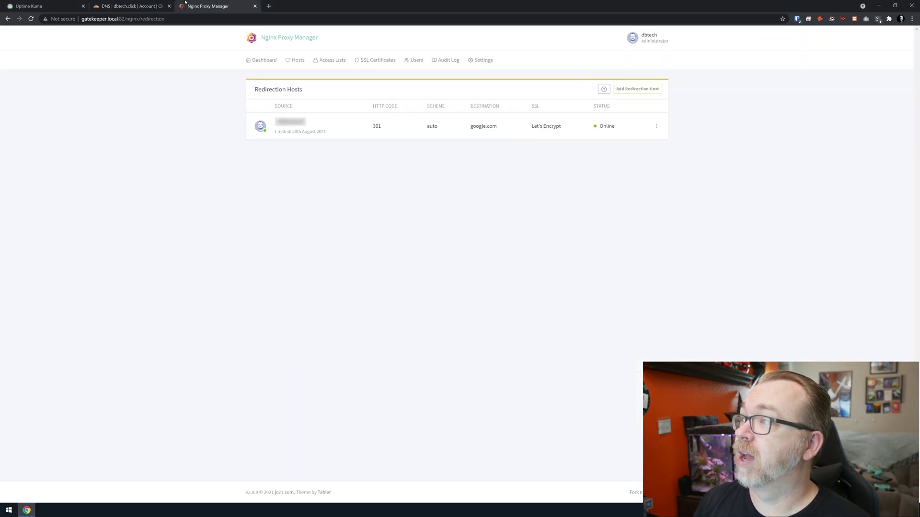
click(301, 60)
click(299, 81)
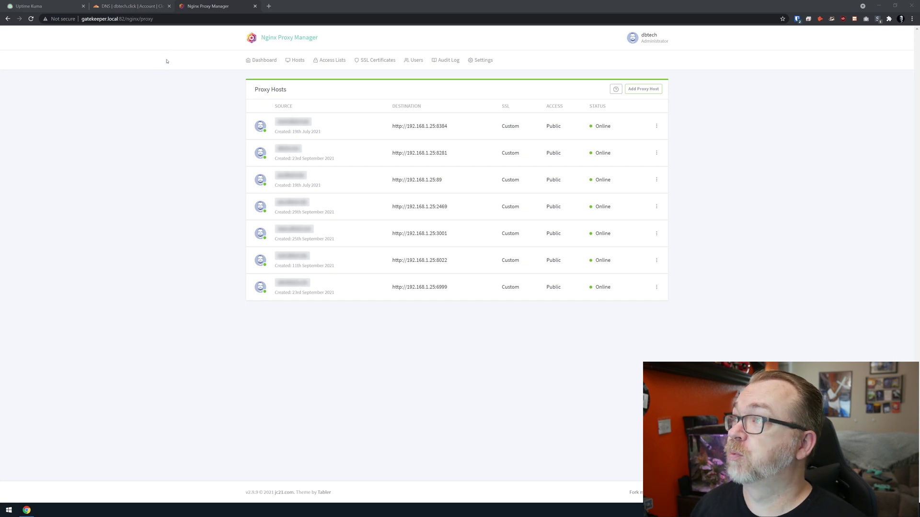
click(364, 68)
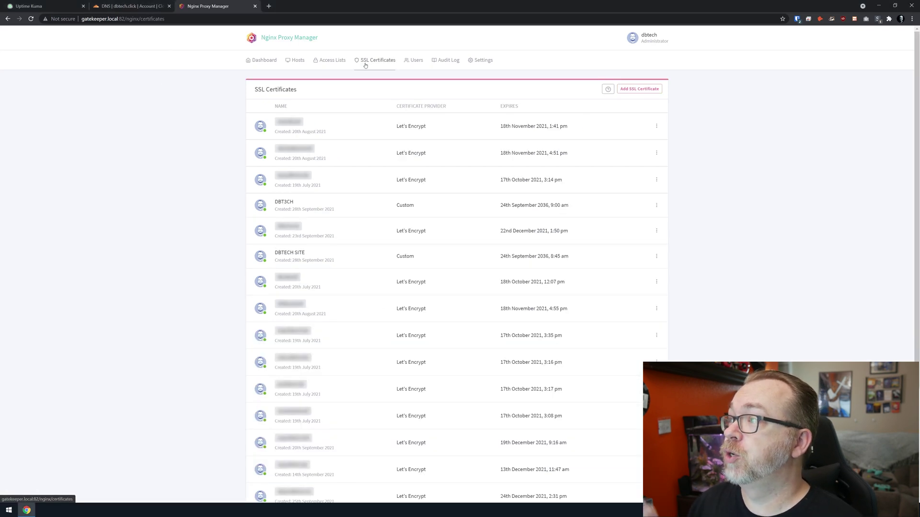
scroll(404, 164, down, 3)
scroll(404, 163, up, 3)
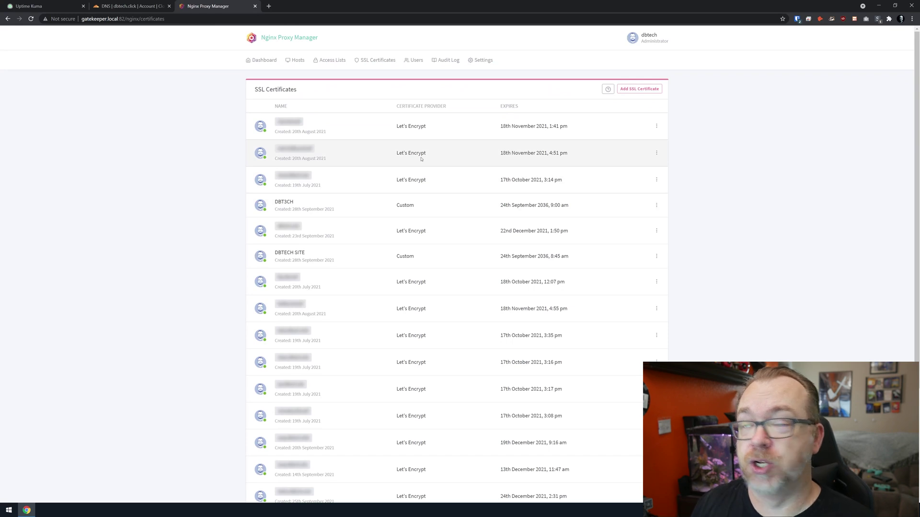
Step: Switch to Cloudflare and start a new origin server certificate for dbtech.click in the SSL/TLS settings
click(143, 6)
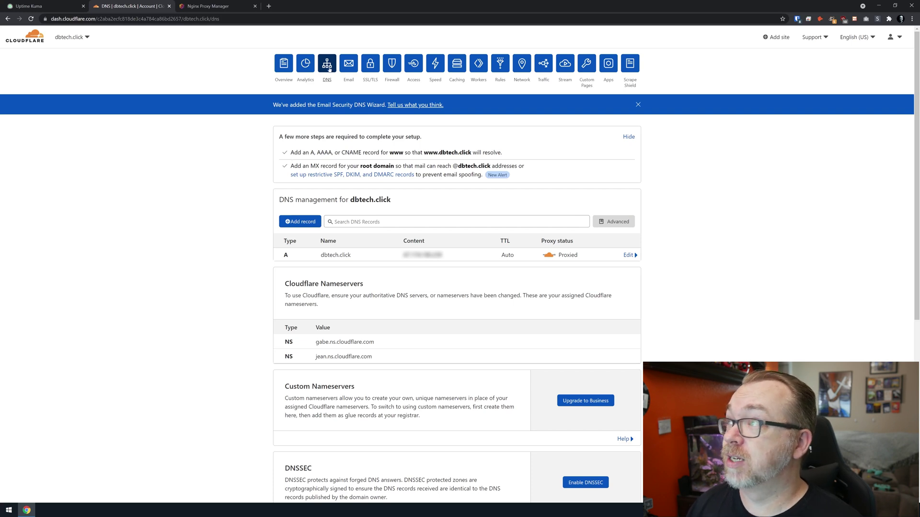
click(370, 80)
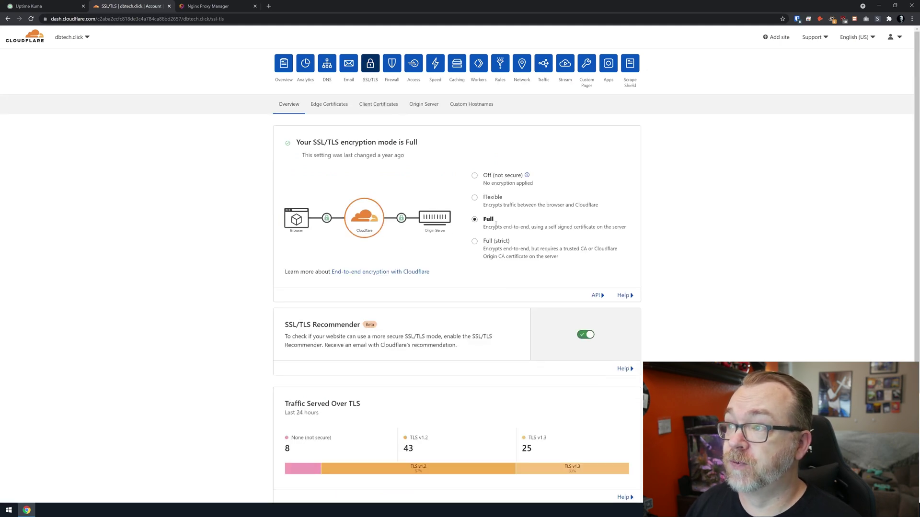
click(425, 105)
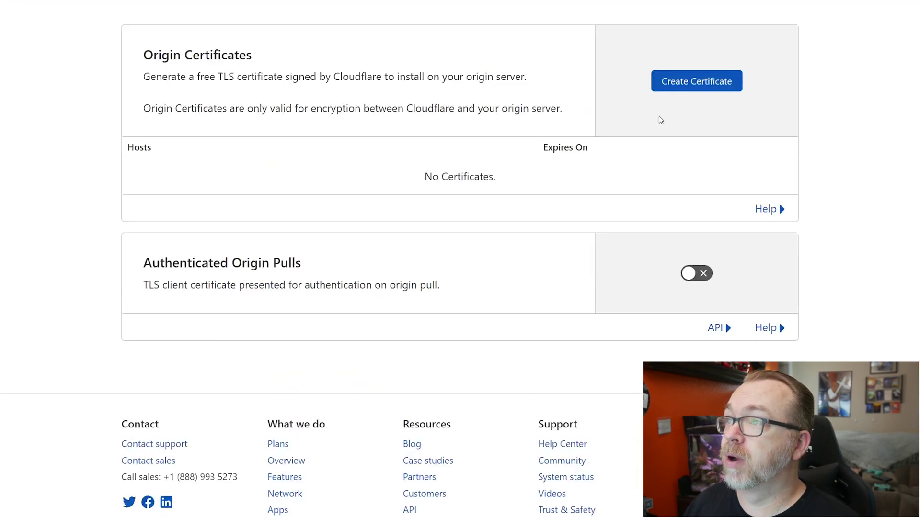
click(695, 89)
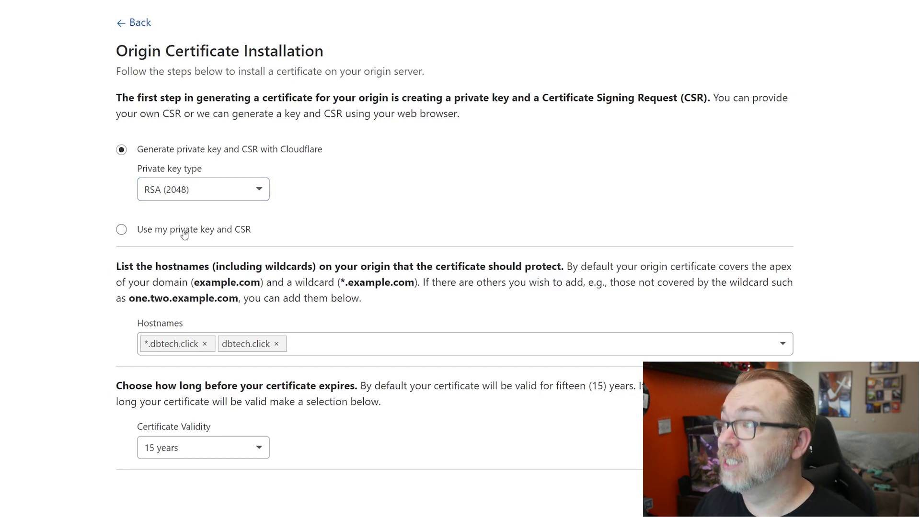
Step: Create the origin certificate with an RSA (2048) private key, hostnames *.dbtech.click and dbtech.click, and 15 years' validity
click(185, 194)
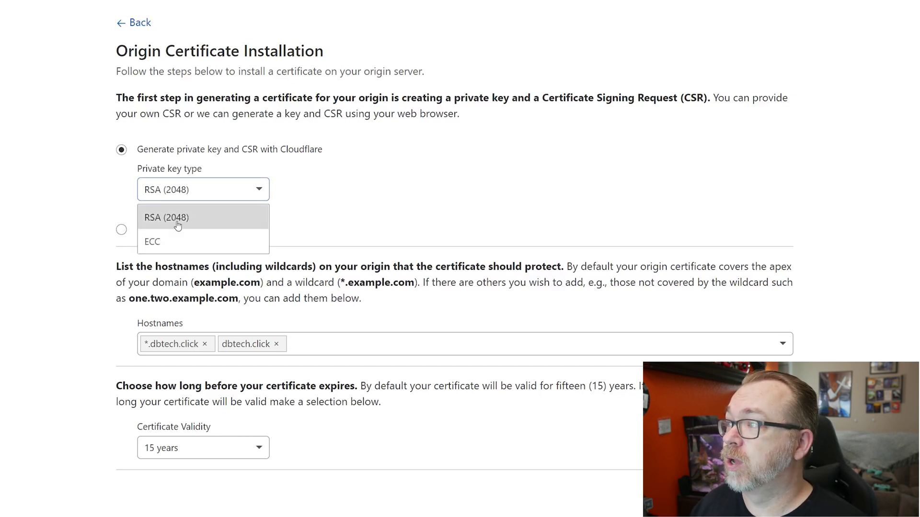
click(186, 191)
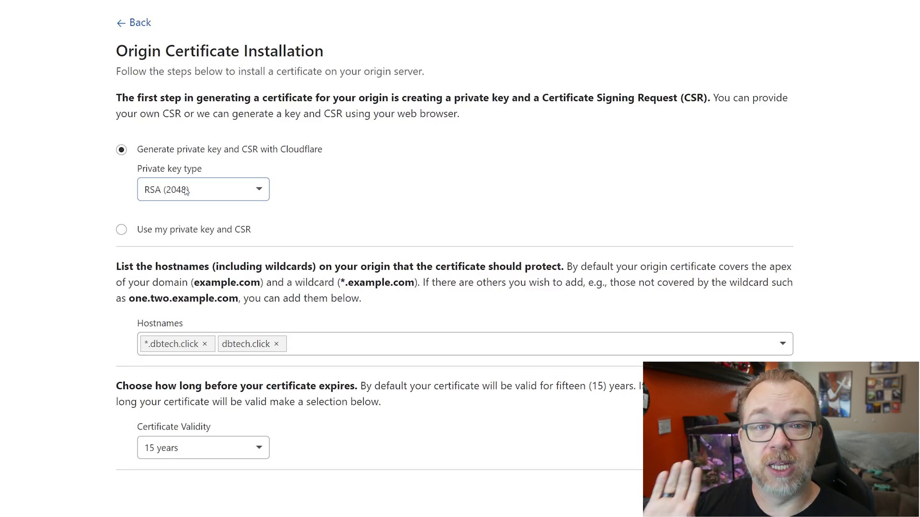
scroll(213, 284, down, 3)
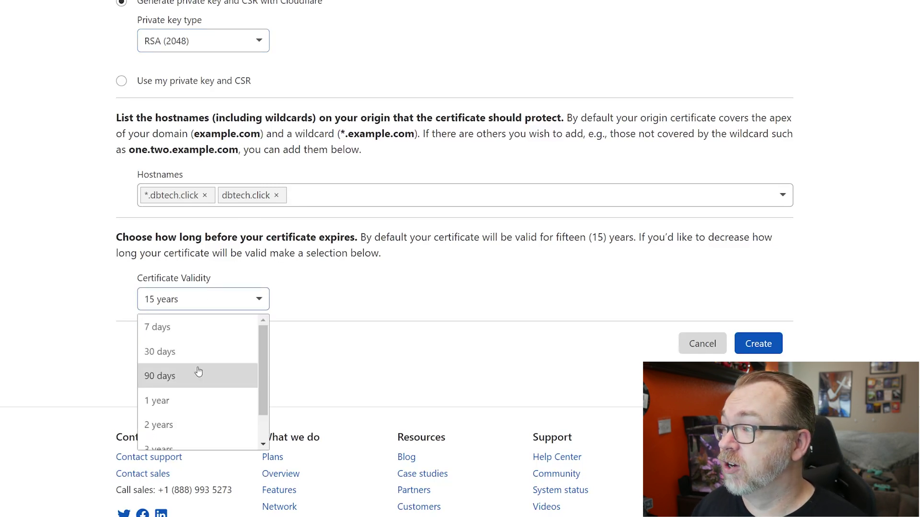
scroll(192, 373, down, 1)
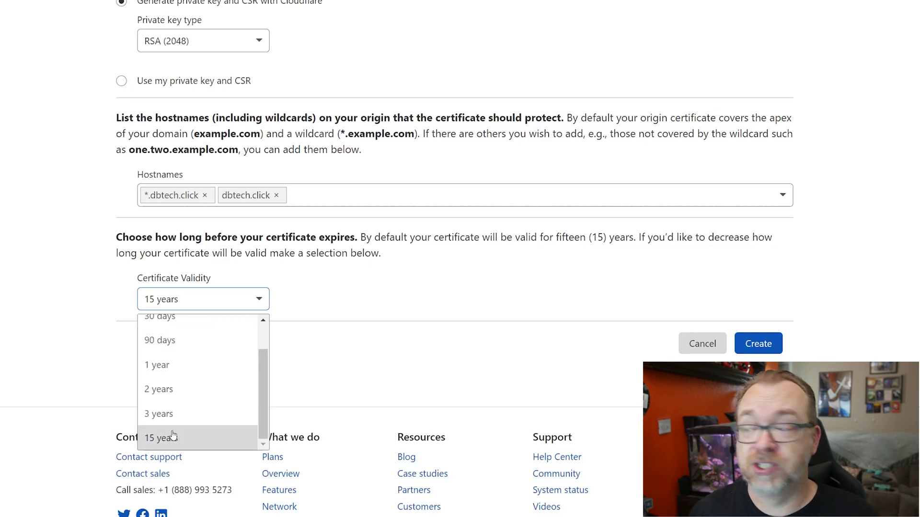
scroll(174, 435, up, 1)
scroll(185, 401, down, 1)
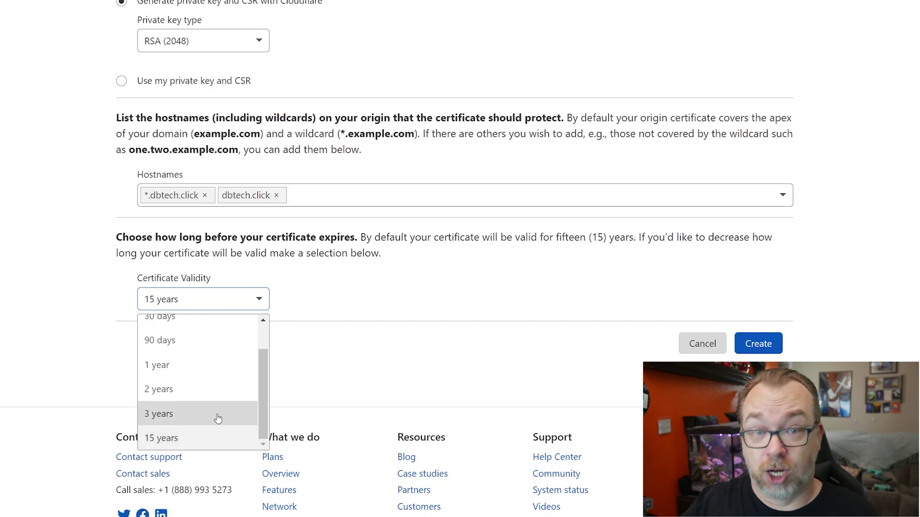
click(398, 360)
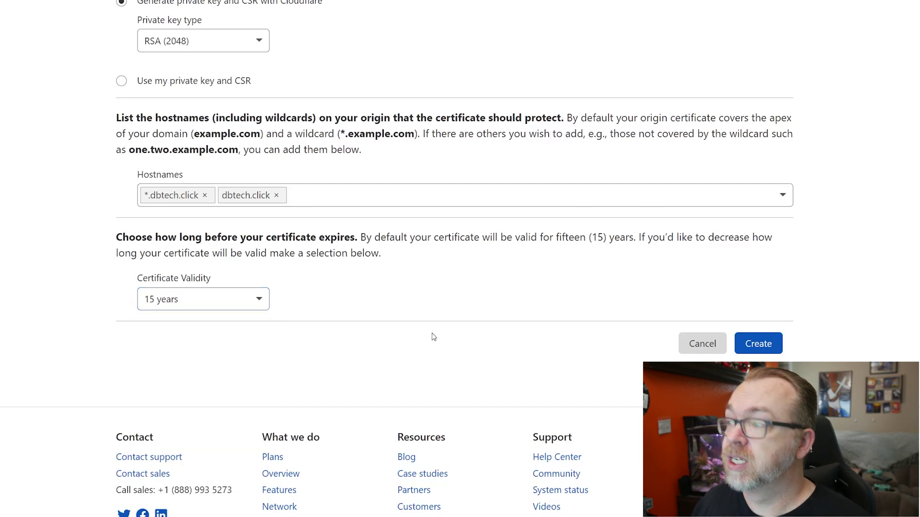
click(757, 345)
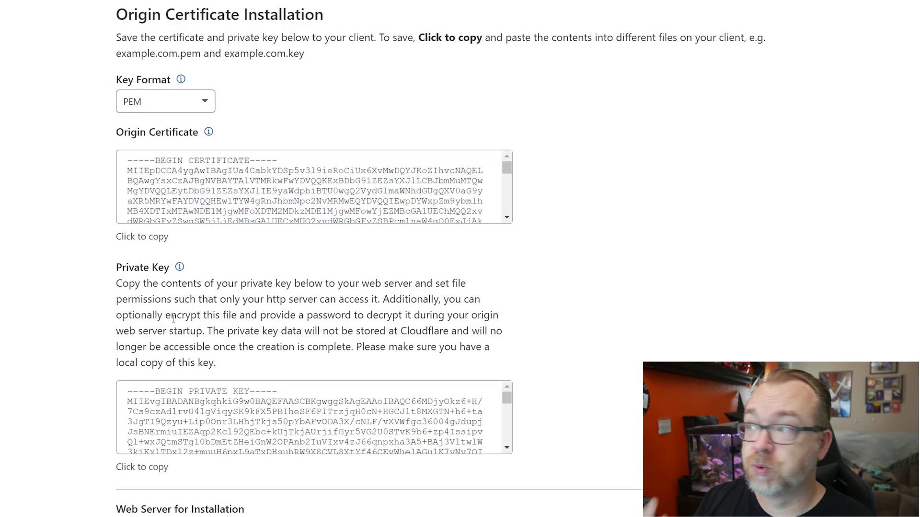
Step: Copy the PEM text of the origin certificate and paste it into a new Notepad++ document
click(209, 220)
right_click(220, 192)
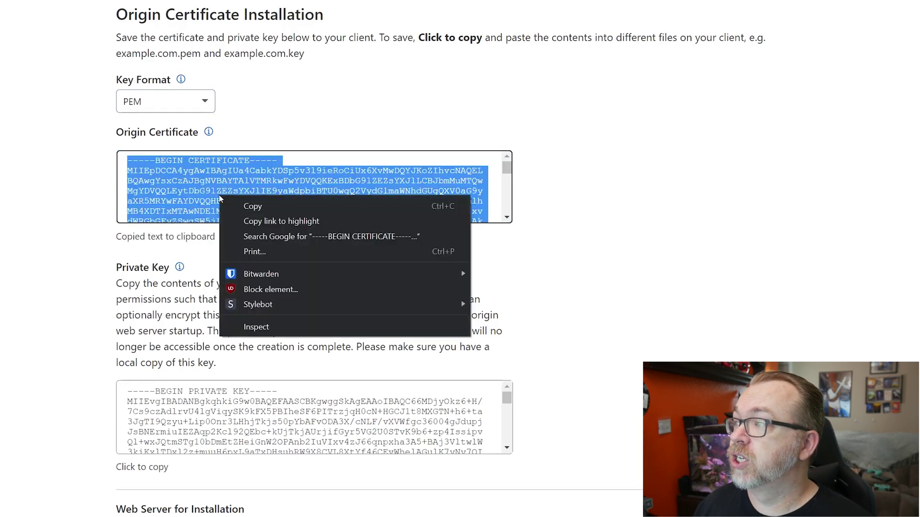
click(246, 204)
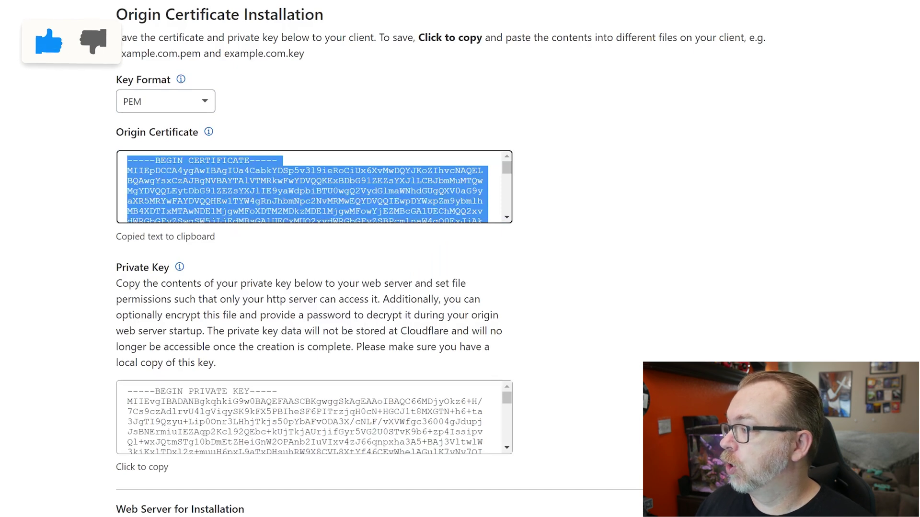
key(super)
text(notepad)
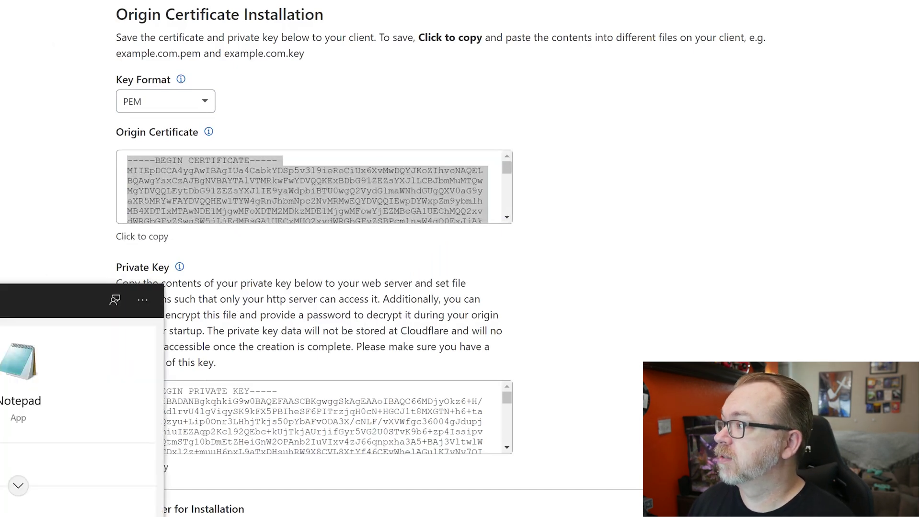
key(Return)
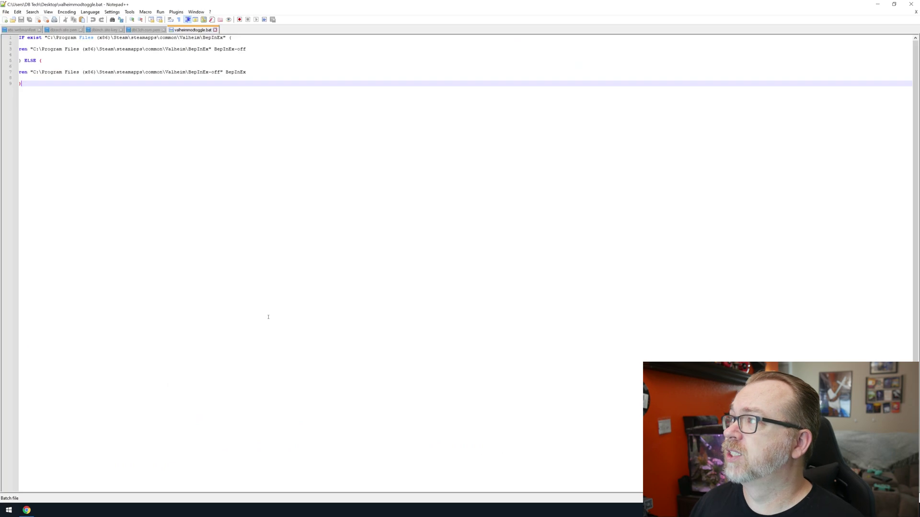
key(ctrl+n)
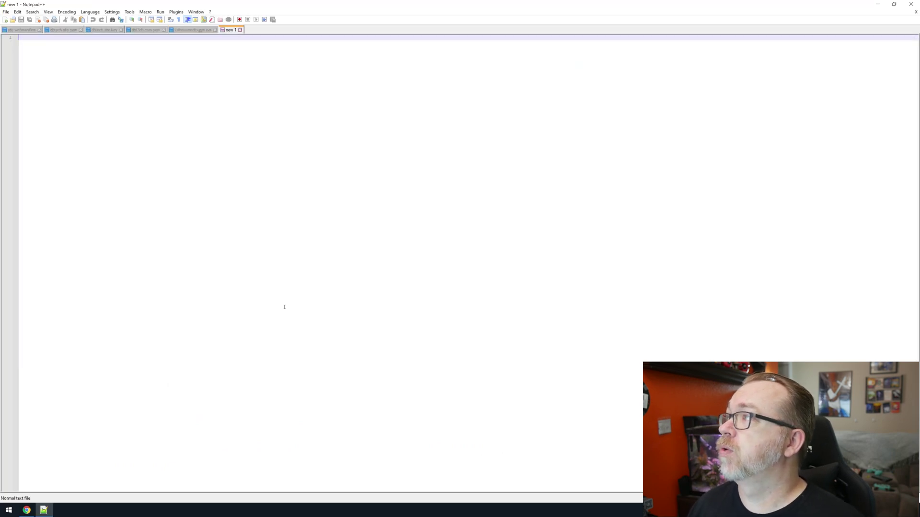
key(ctrl+v)
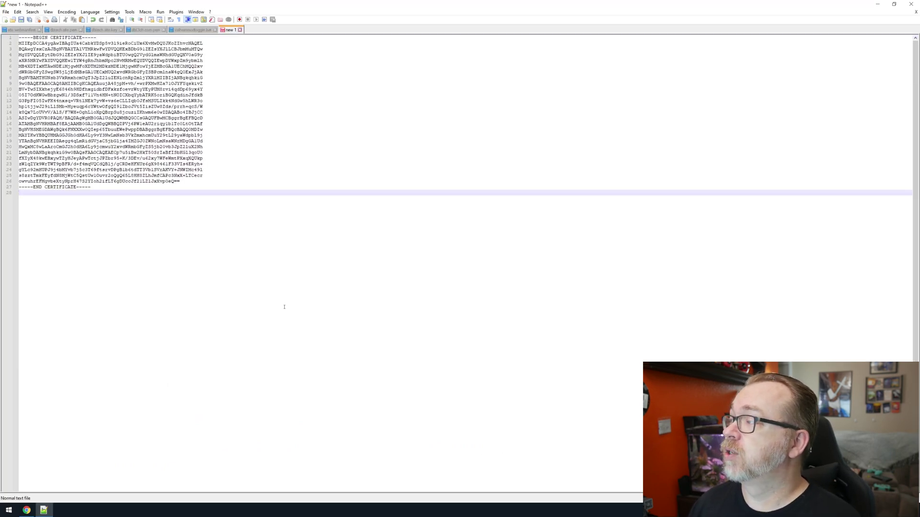
Step: Save the certificate text as dbtecclick.pem in a new Desktop folder named clickssl
key(ctrl+s)
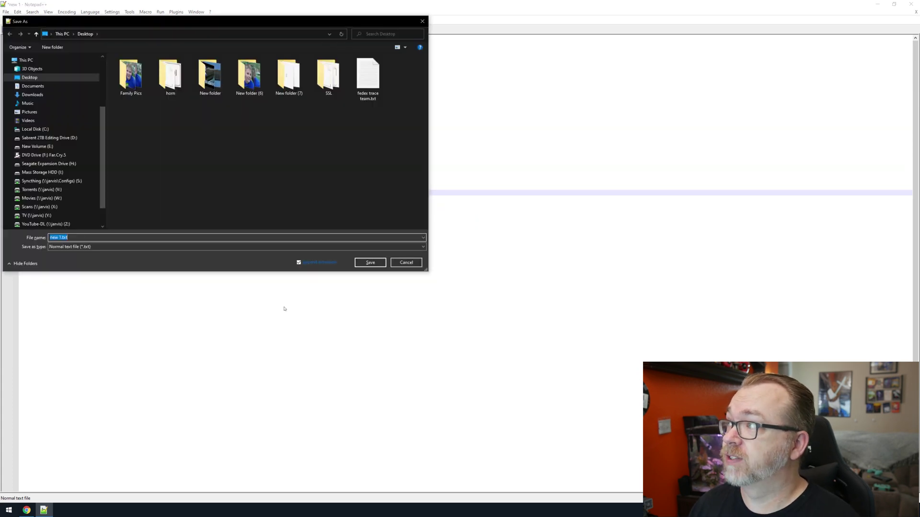
text(dbtecclick.pem)
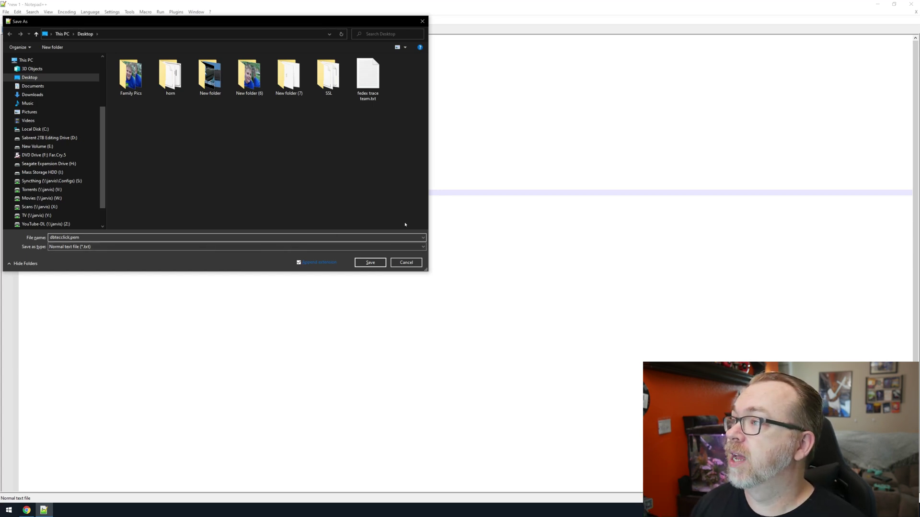
click(44, 48)
text(clickssl)
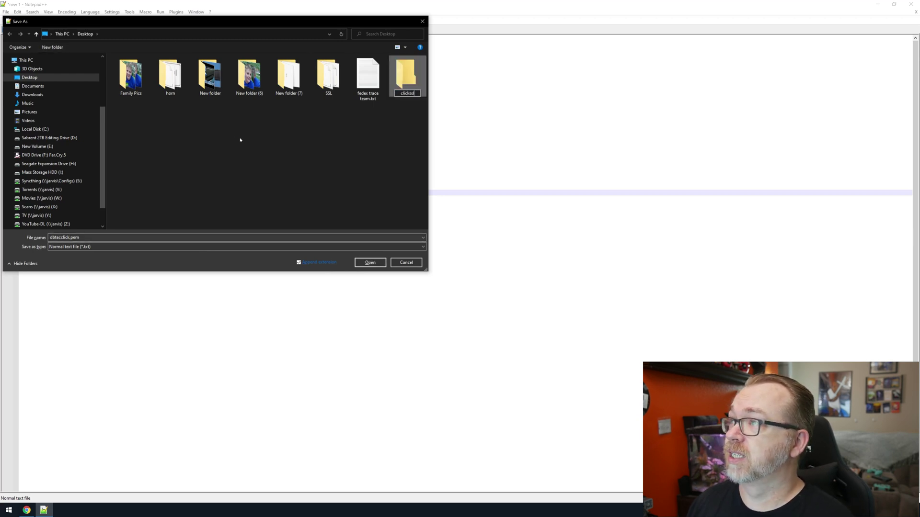
key(Return)
key(Return)
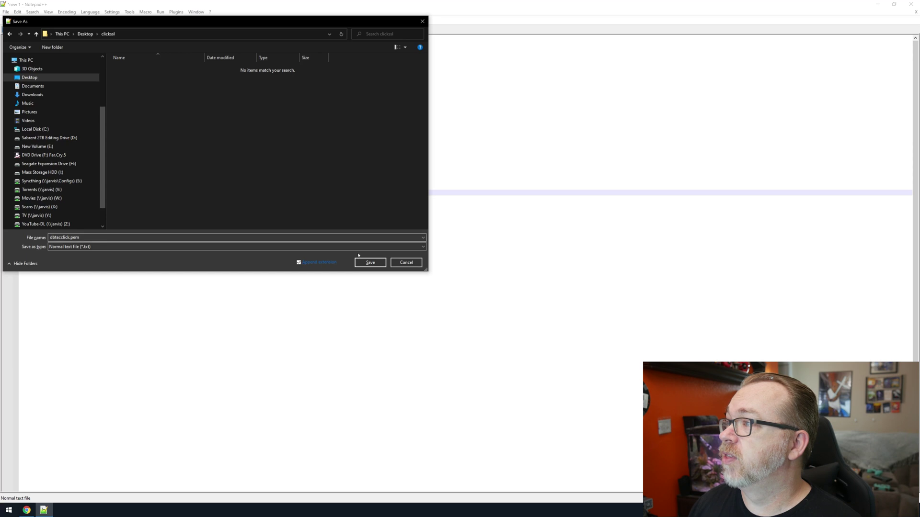
click(370, 263)
Step: Copy the private key from the Cloudflare origin certificate page and paste it into a new Notepad++ document
click(878, 4)
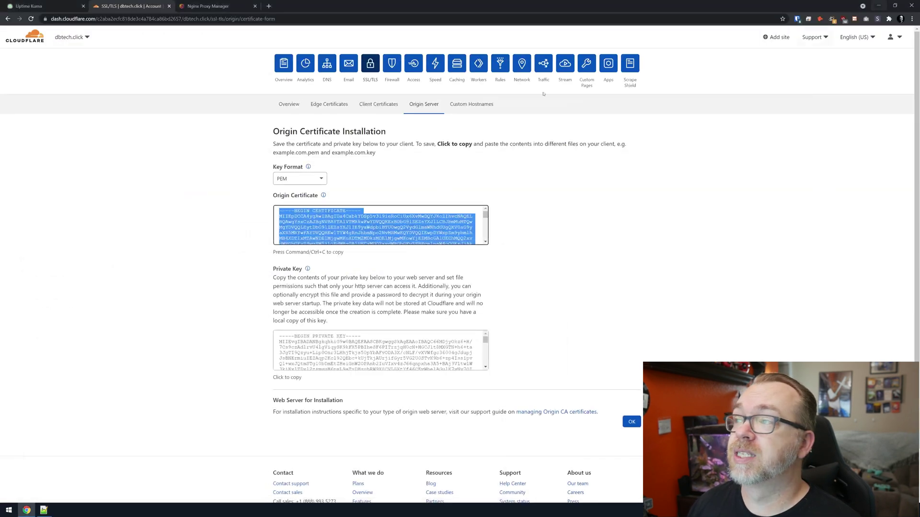
click(375, 338)
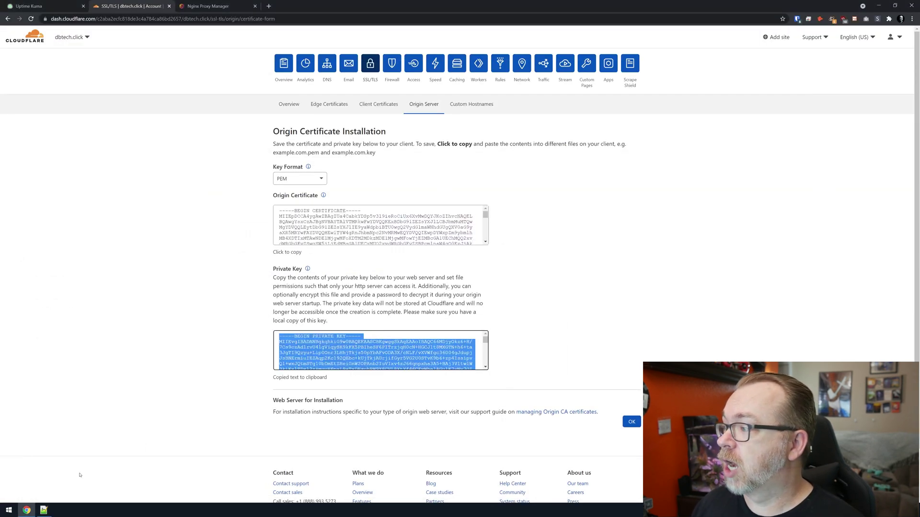
click(44, 510)
key(ctrl+n)
key(ctrl+v)
Step: Save the private key document as dbtecclick.key in the clickssl folder
key(ctrl+s)
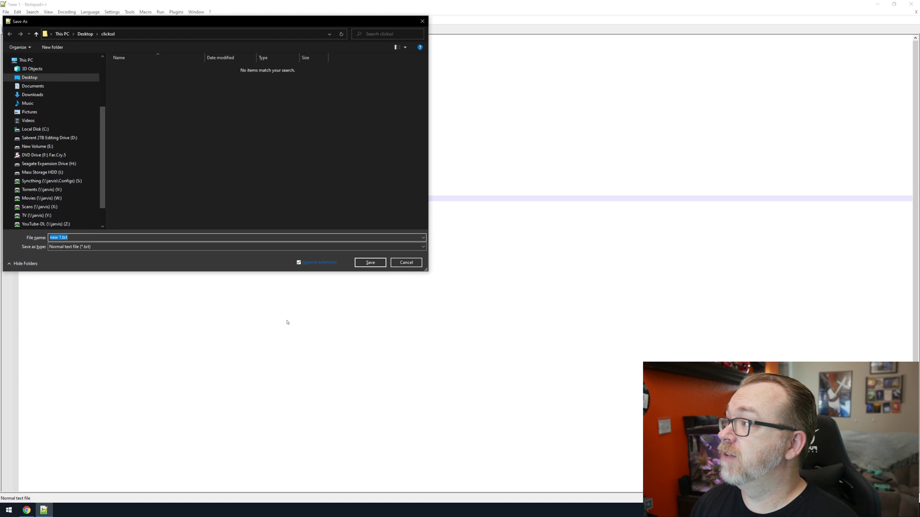
text(dbtec)
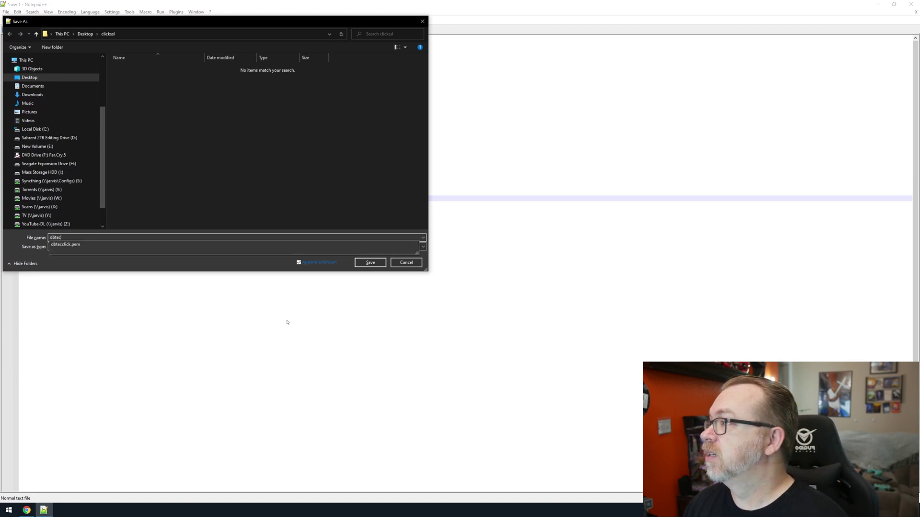
text(click.key)
key(Return)
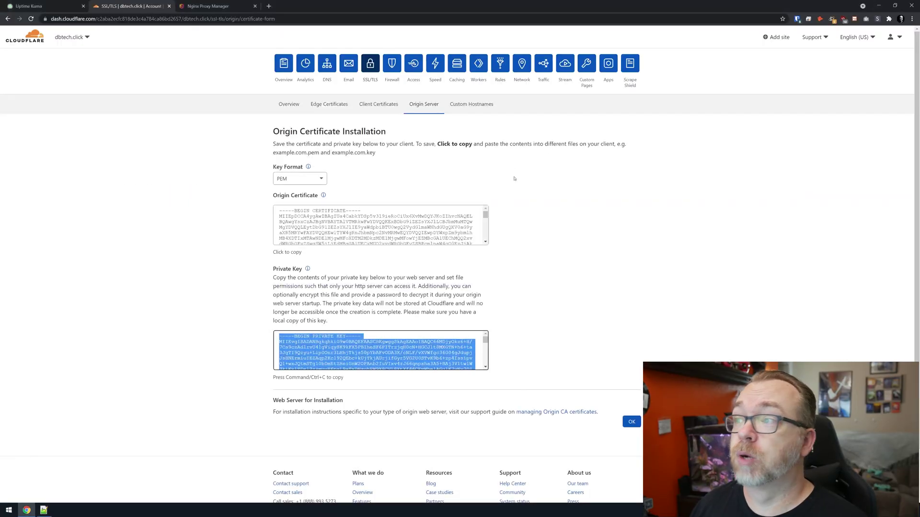
Step: Switch to Nginx Proxy Manager and start a new custom SSL certificate named DBTechClick
click(222, 10)
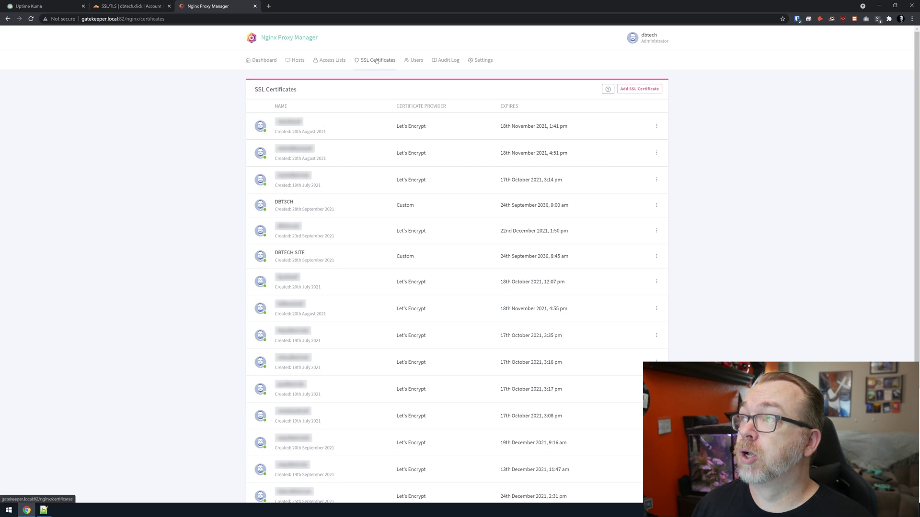
click(636, 90)
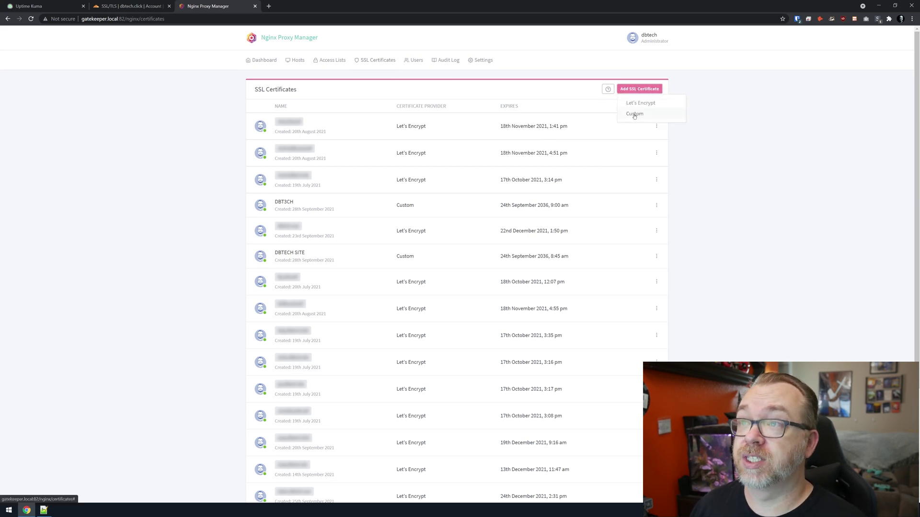
click(635, 114)
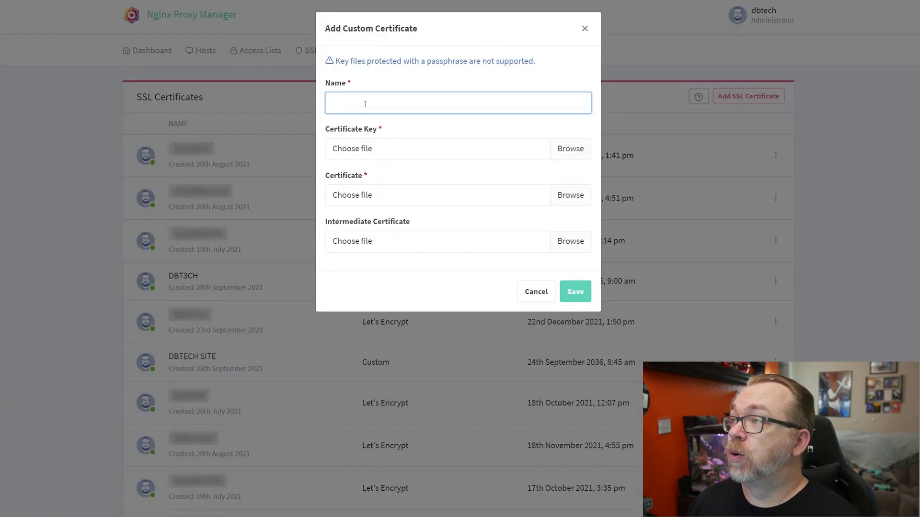
text(DBTechClick)
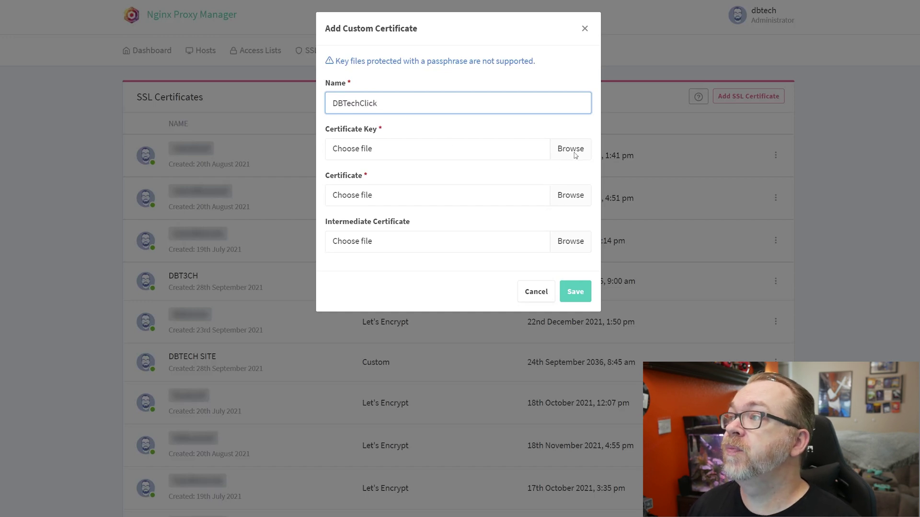
Step: Attach dbtecclick.key as the certificate key and dbtecclick.pem as the certificate from the clickssl folder, and save the custom certificate
click(556, 151)
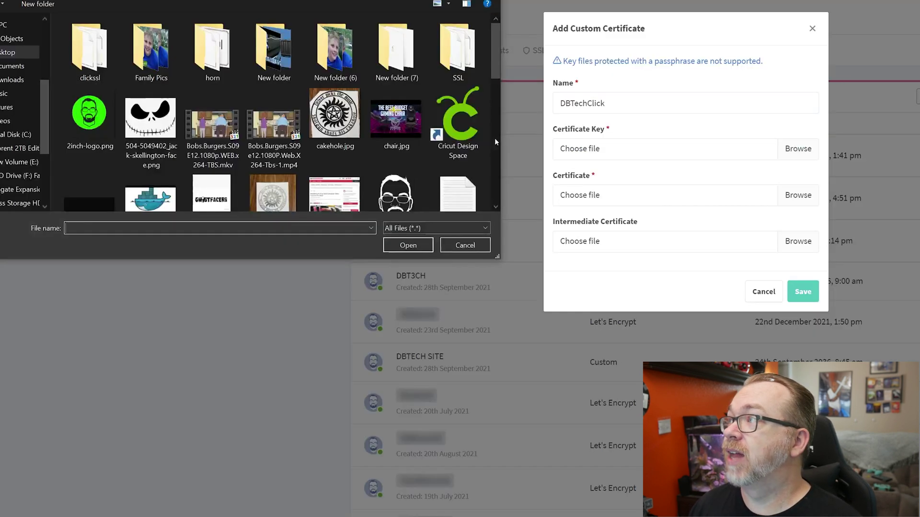
double_click(88, 53)
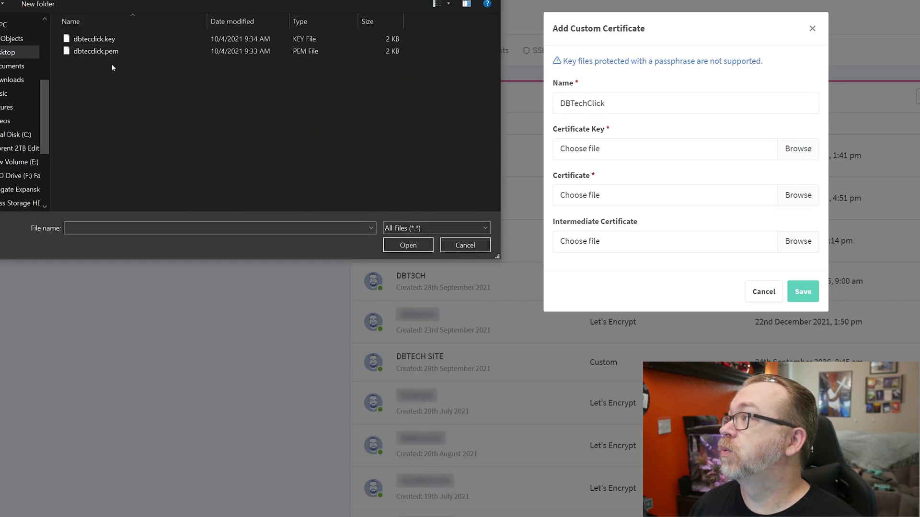
double_click(104, 42)
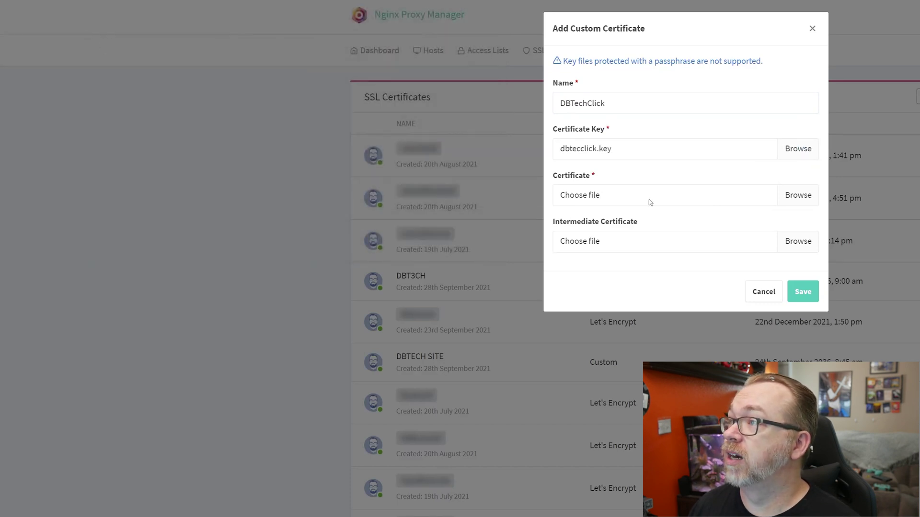
click(793, 200)
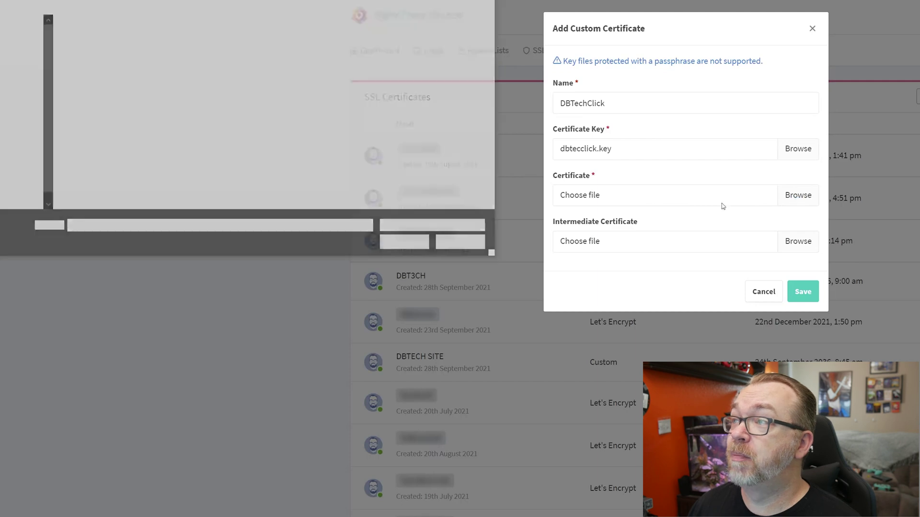
double_click(131, 52)
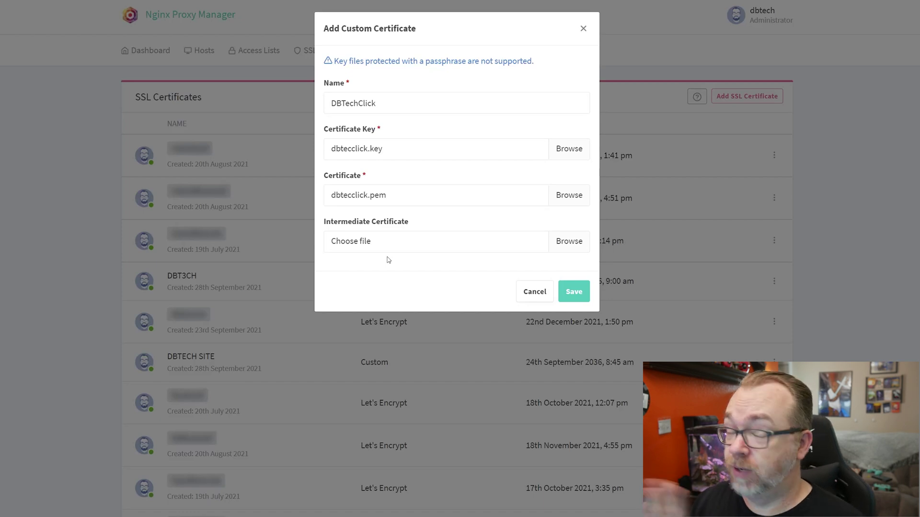
click(577, 293)
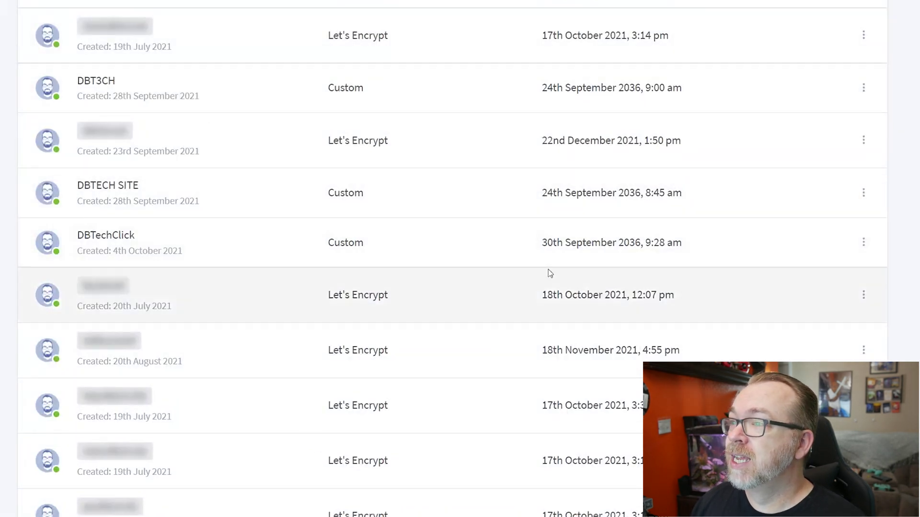
drag(544, 243, 642, 244)
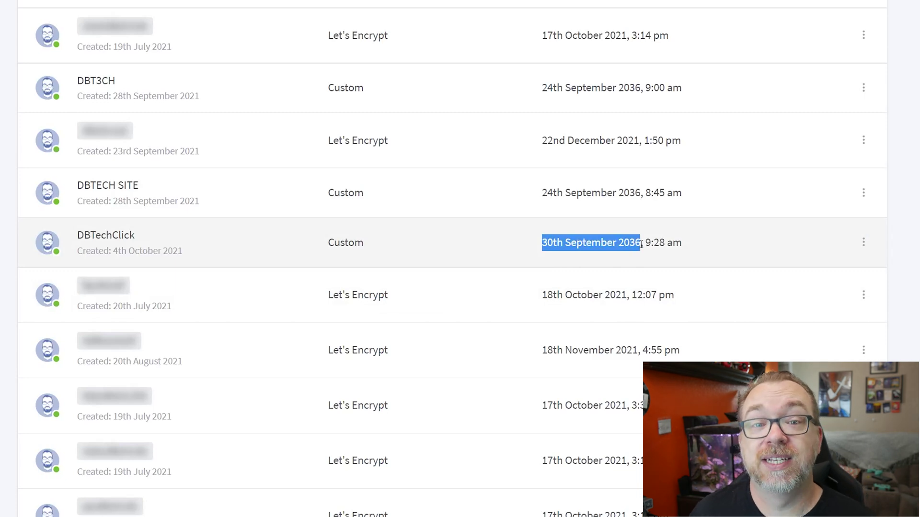
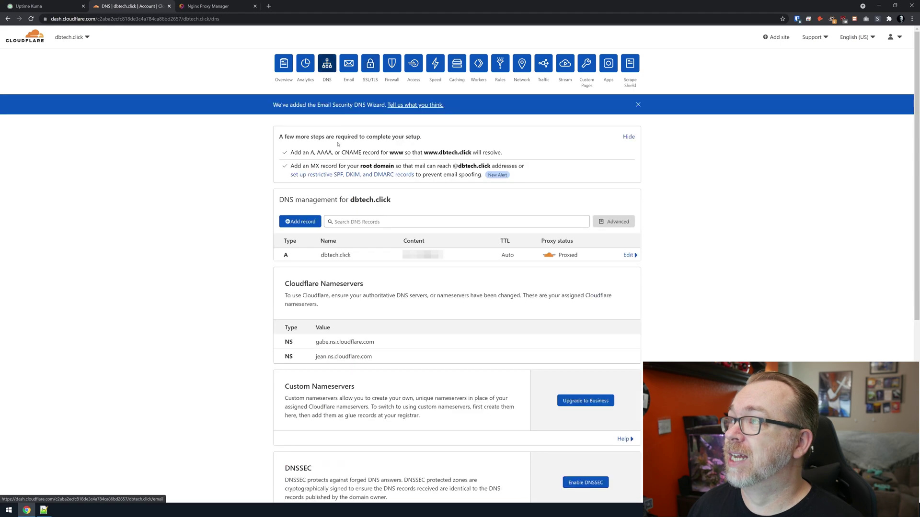
Step: Add a proxied CNAME record named status with target @ to the dbtech.click DNS records in Cloudflare
click(301, 221)
click(300, 264)
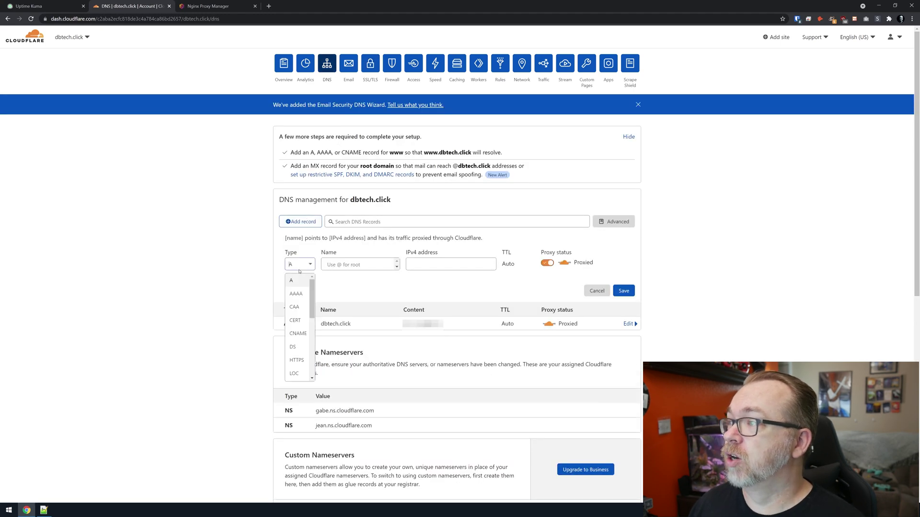
click(295, 332)
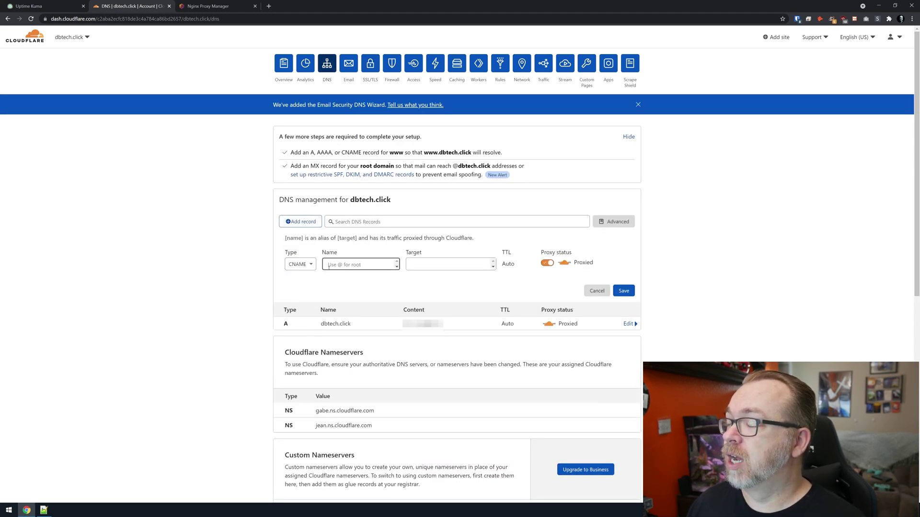
text(status)
key(Tab)
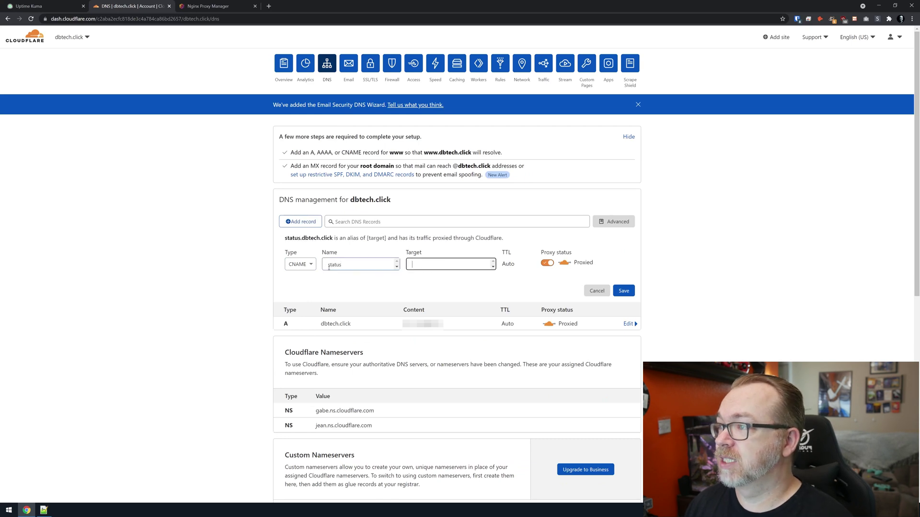
text(@)
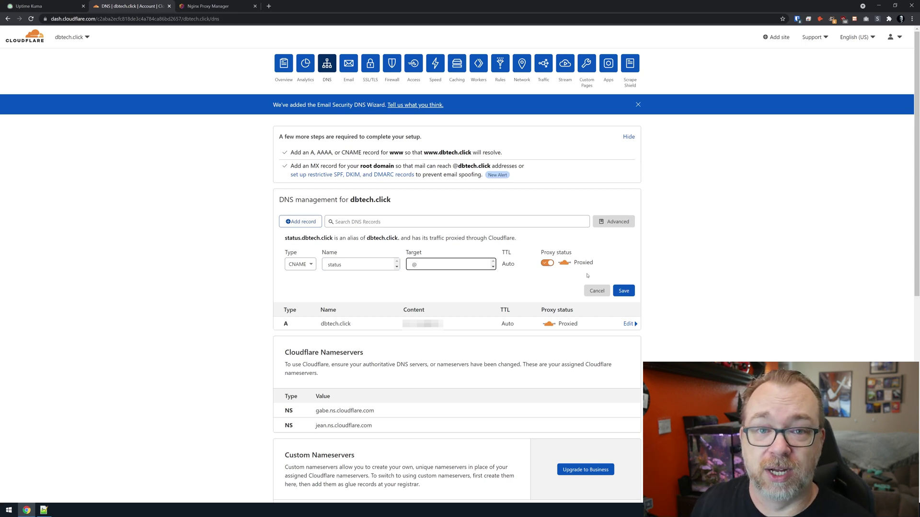
click(623, 291)
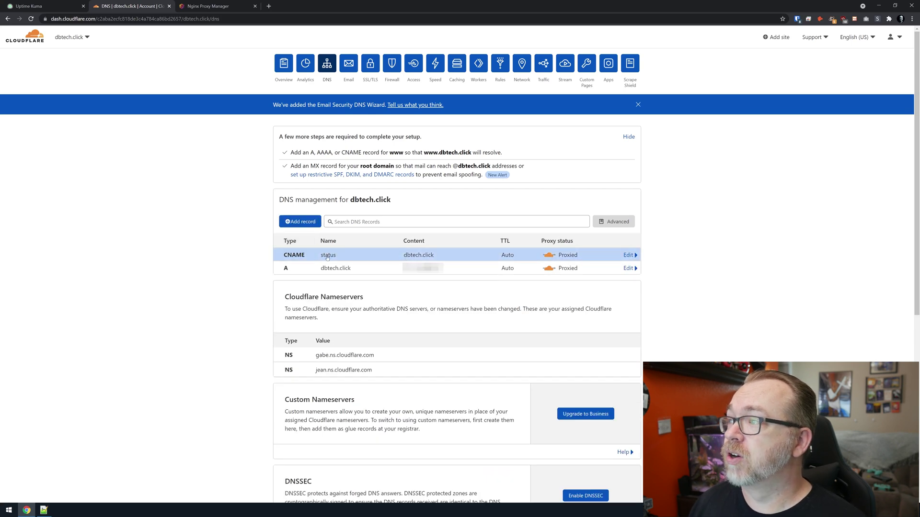
Step: Switch to Nginx Proxy Manager and start a new proxy host with the domain name status.dbtech.click
click(225, 3)
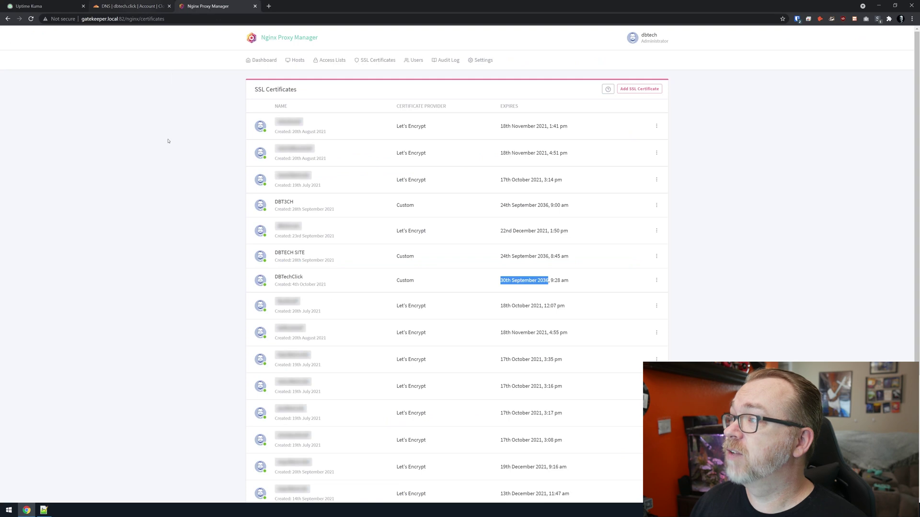
click(297, 63)
click(304, 82)
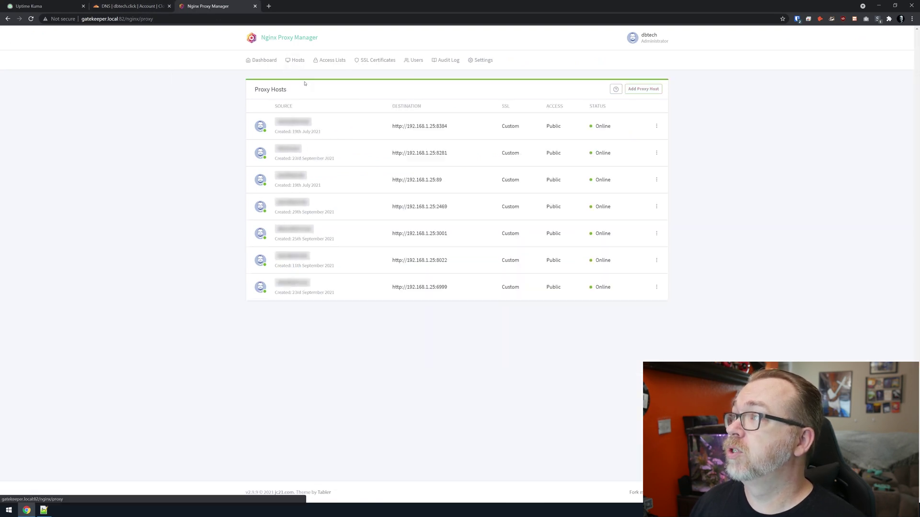
click(629, 90)
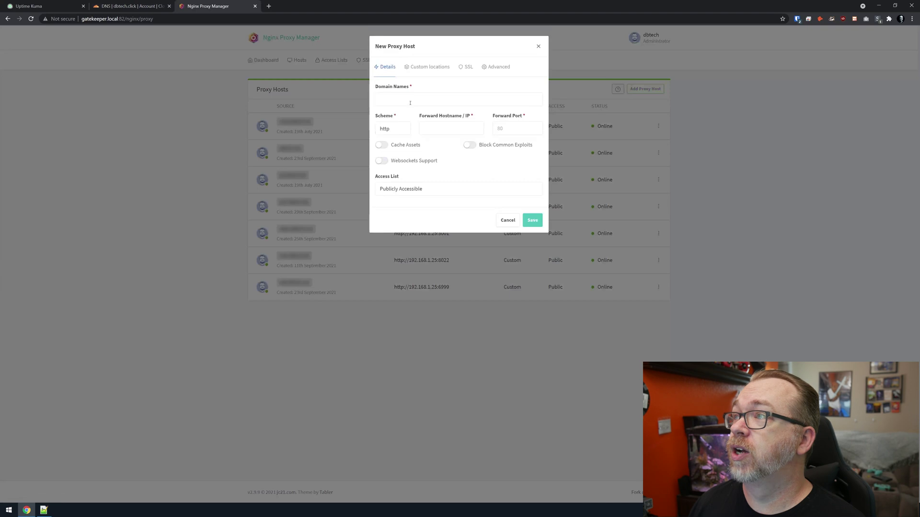
click(404, 95)
text(status.dbtech)
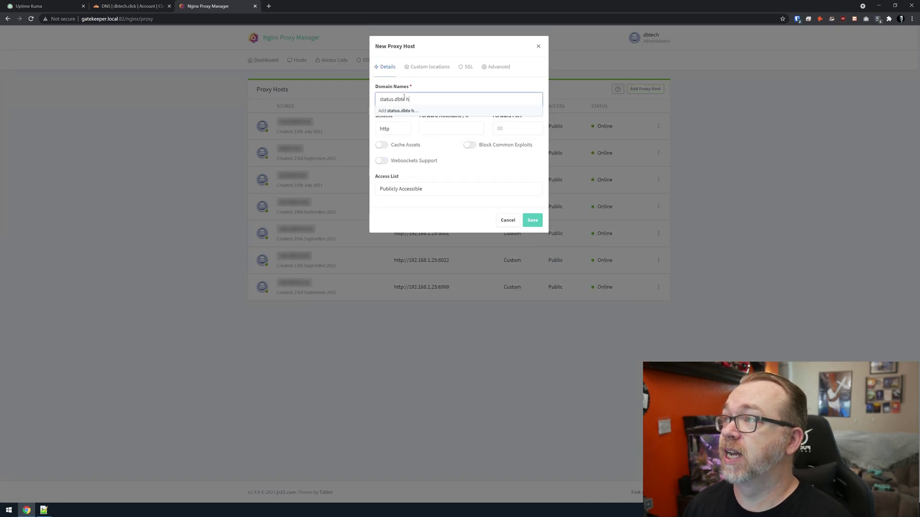
text(.click)
key(Return)
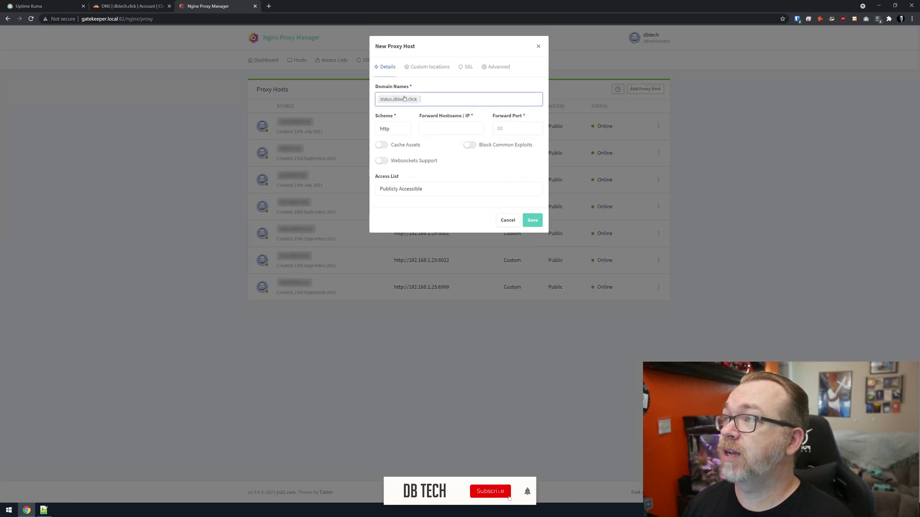
Step: Set the proxy host's forward hostname to 192.168.1.183 and its forward port to 3001
click(453, 126)
text(192.168.1.183)
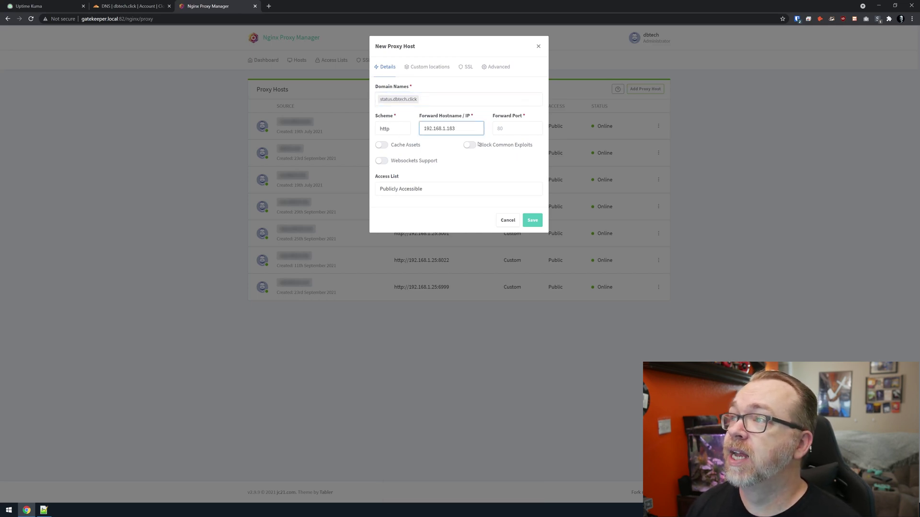
key(Tab)
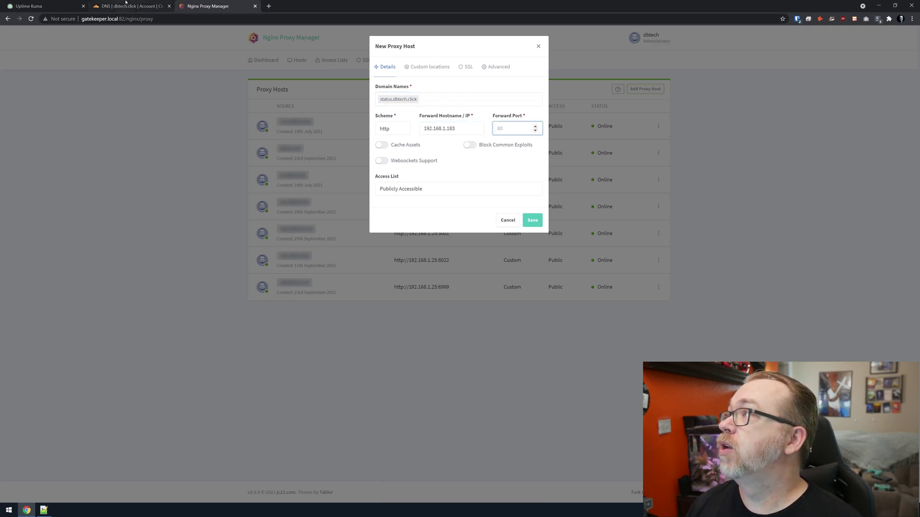
key(ctrl+shift+Tab)
key(ctrl+shift+Tab)
click(188, 3)
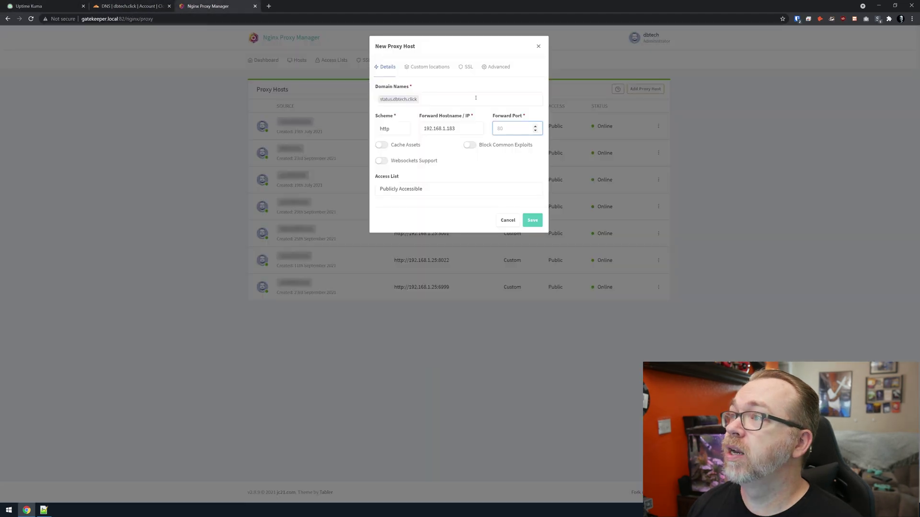
text(3001)
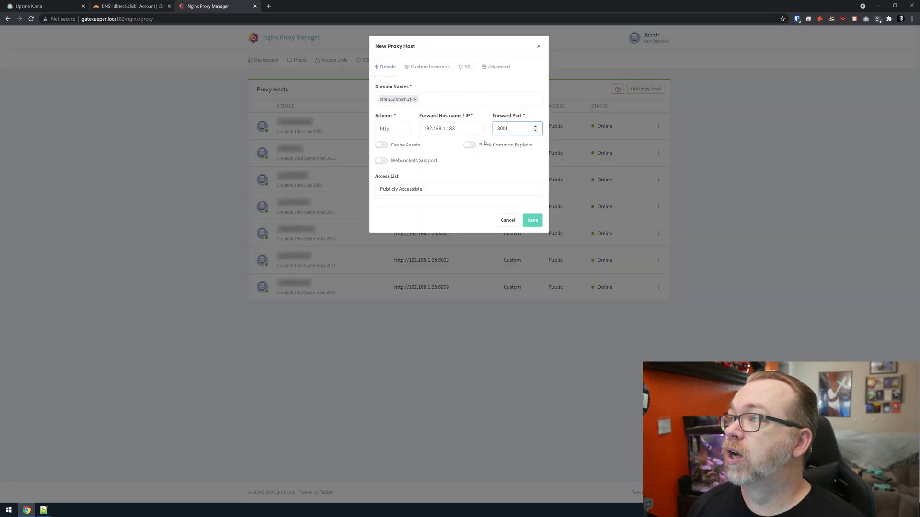
Step: Enable Block Common Exploits and Websockets Support for the new proxy host
click(469, 145)
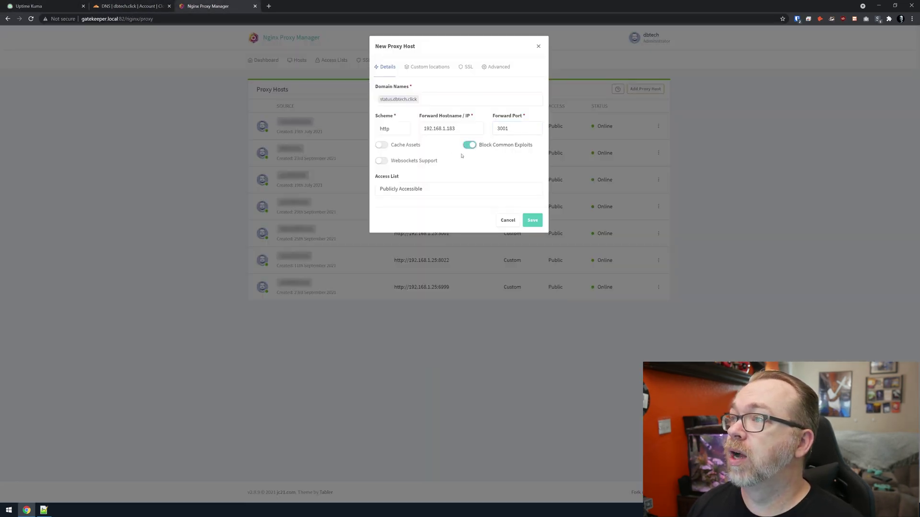
click(392, 161)
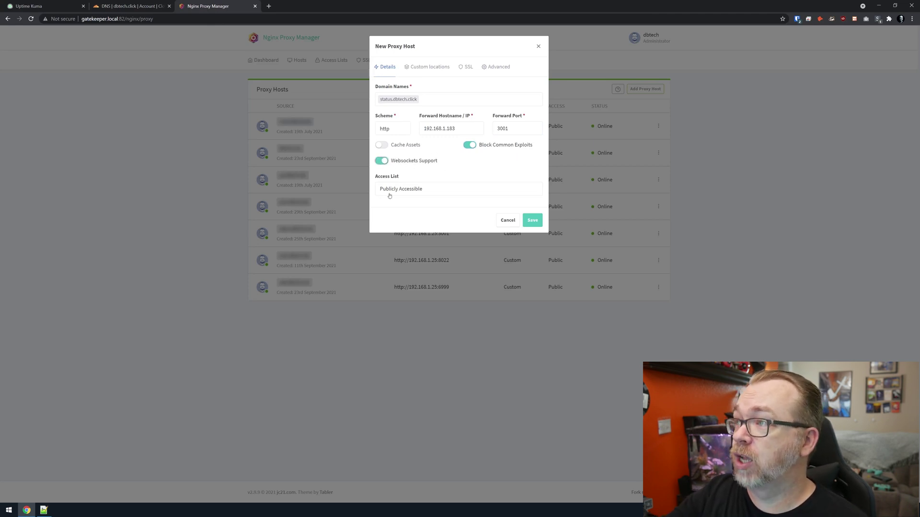
Step: Assign the custom DBTechClick SSL certificate to the new proxy host
click(466, 67)
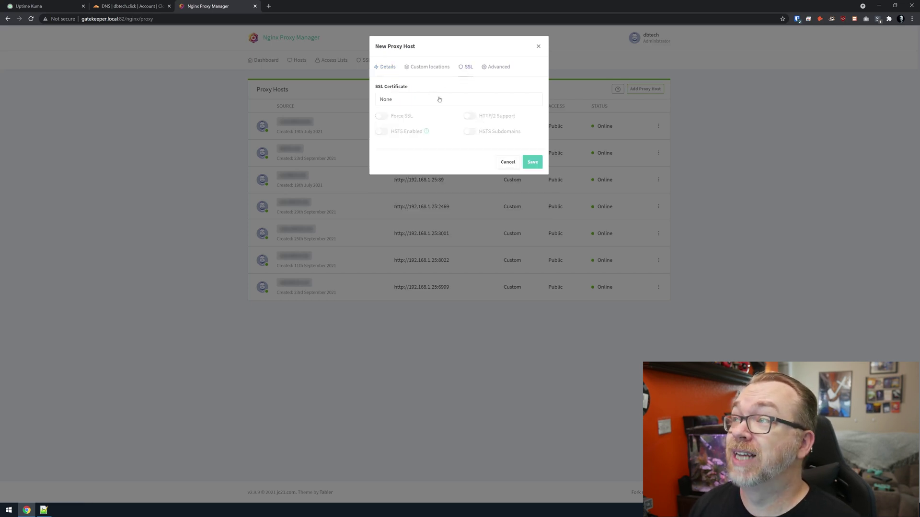
click(404, 99)
scroll(428, 132, down, 3)
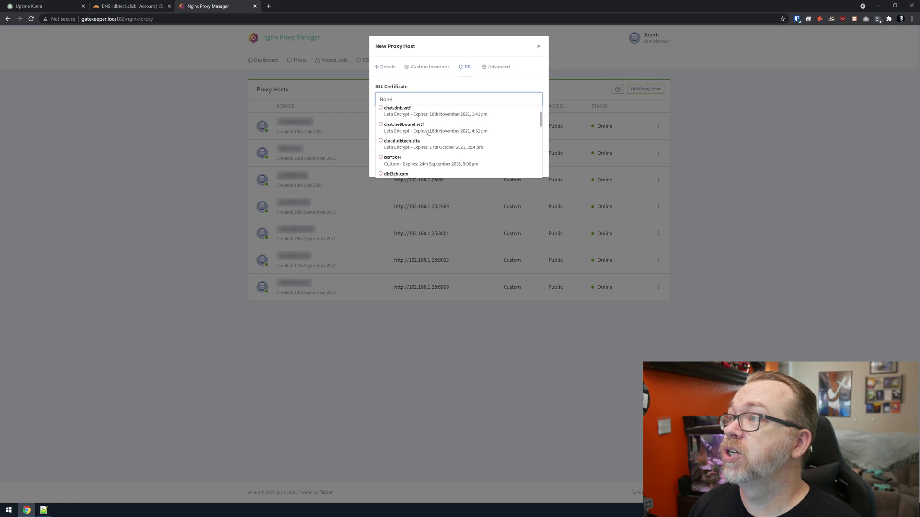
scroll(424, 150, down, 2)
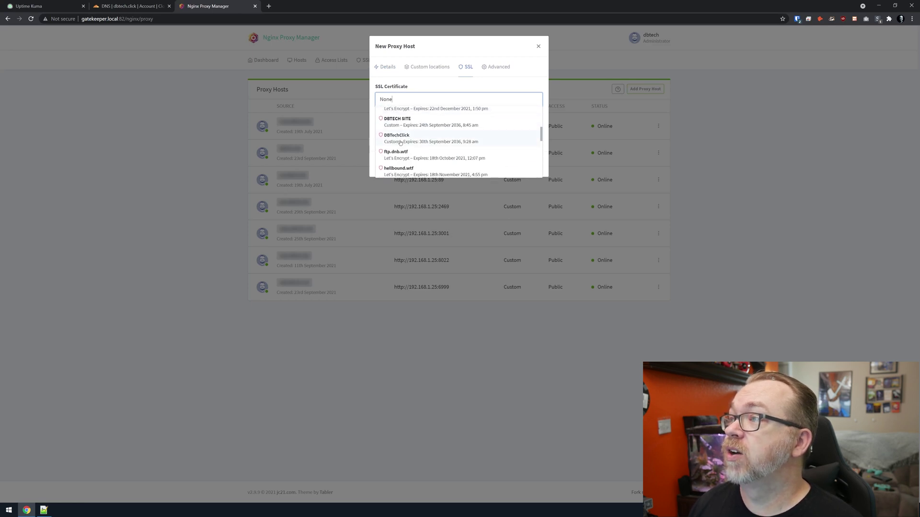
click(396, 139)
Step: Turn on Force SSL and HTTP/2 Support for the proxy host and save it
click(384, 117)
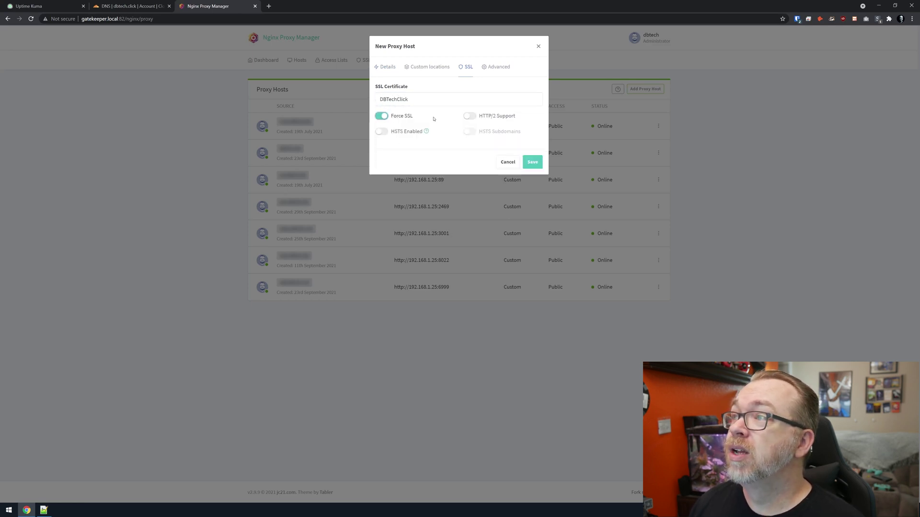
click(469, 116)
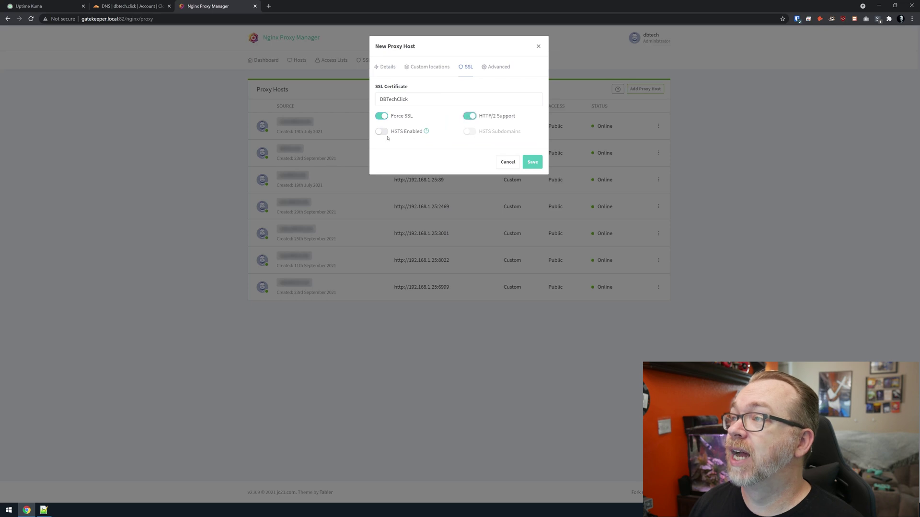
click(529, 162)
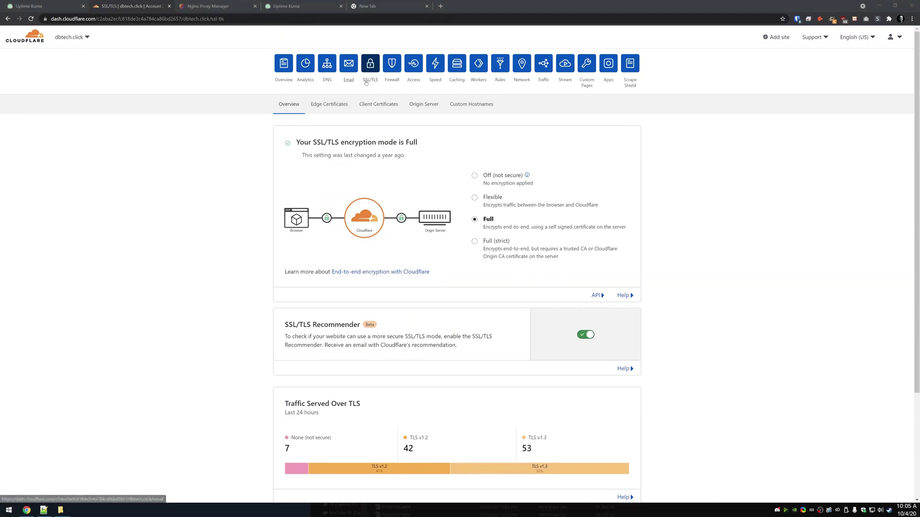
Step: In Cloudflare, set the SSL/TLS encryption mode for dbtech.click to Full (strict)
click(475, 242)
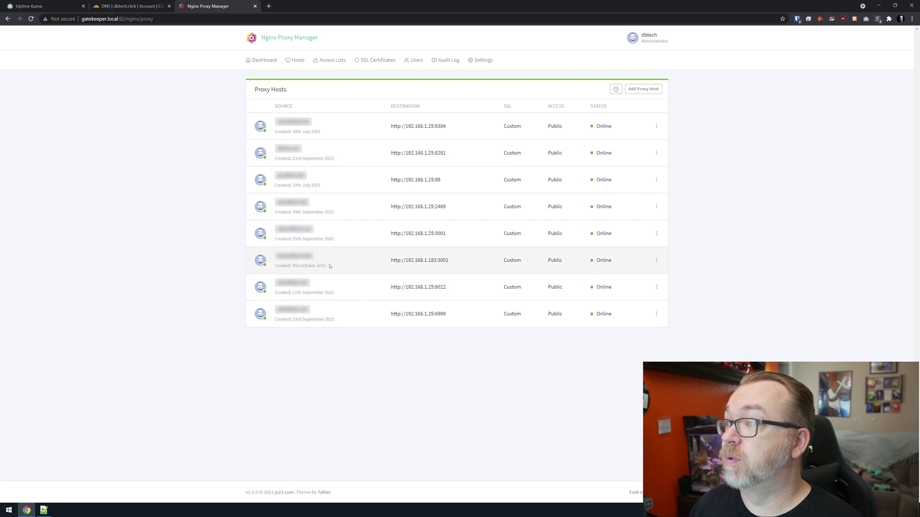
Step: Open status.dbtech.click from its proxy host entry in Nginx Proxy Manager to check the site
click(286, 257)
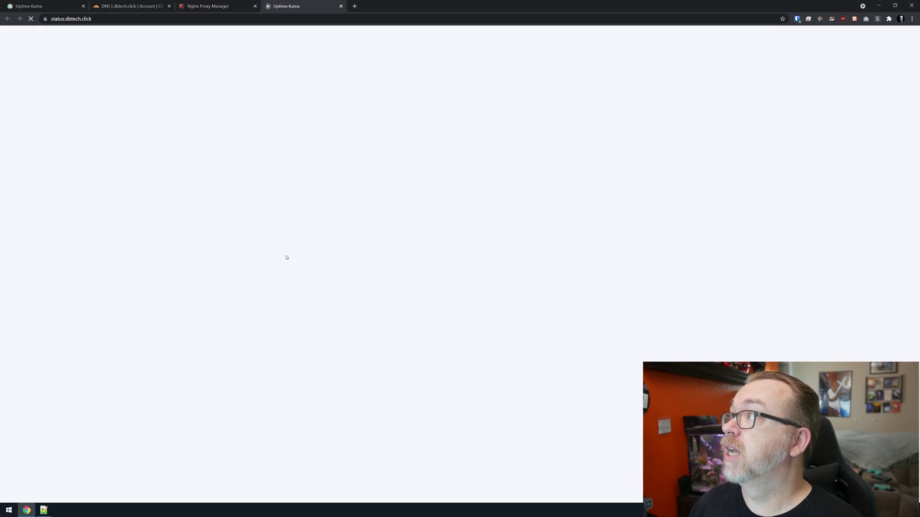